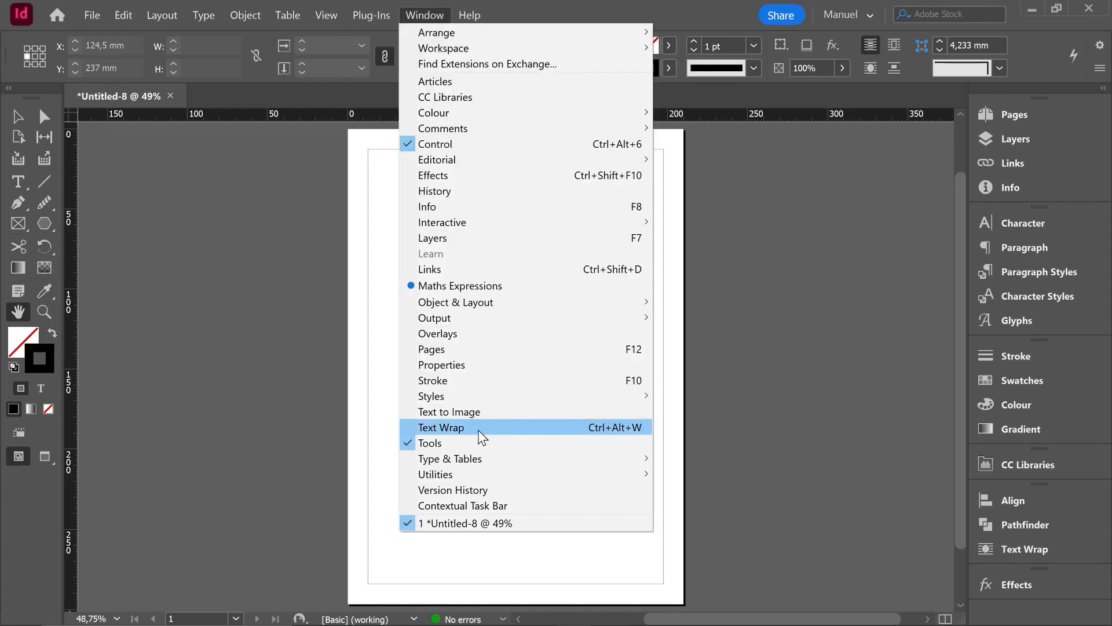
Open the Text Wrap options and place them as a floating panel beside the page
left_click(483, 430)
left_click_drag(816, 370, 777, 206)
left_click(956, 361)
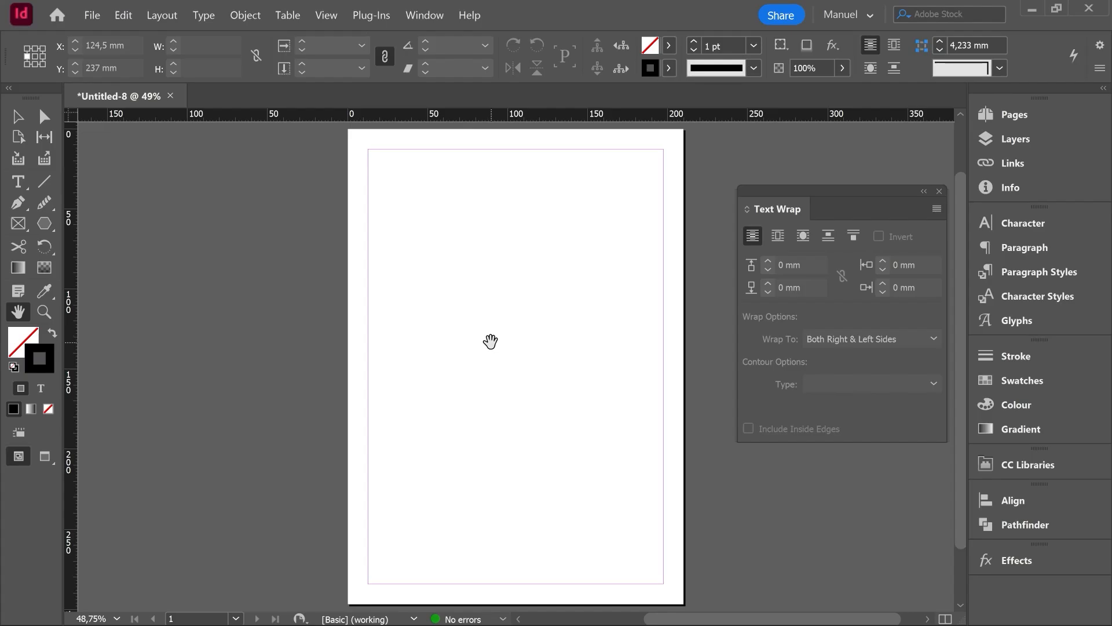
Create a text frame spanning the page margins and fill it with placeholder text
key("v")
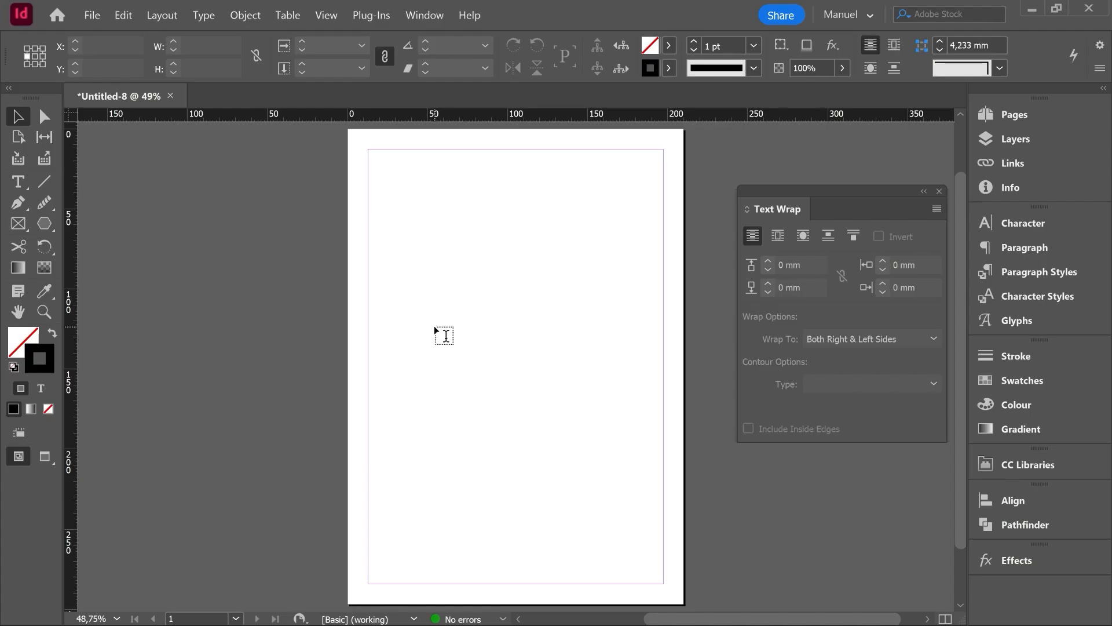
key("t")
left_click_drag(367, 148, 499, 325)
right_click(375, 157)
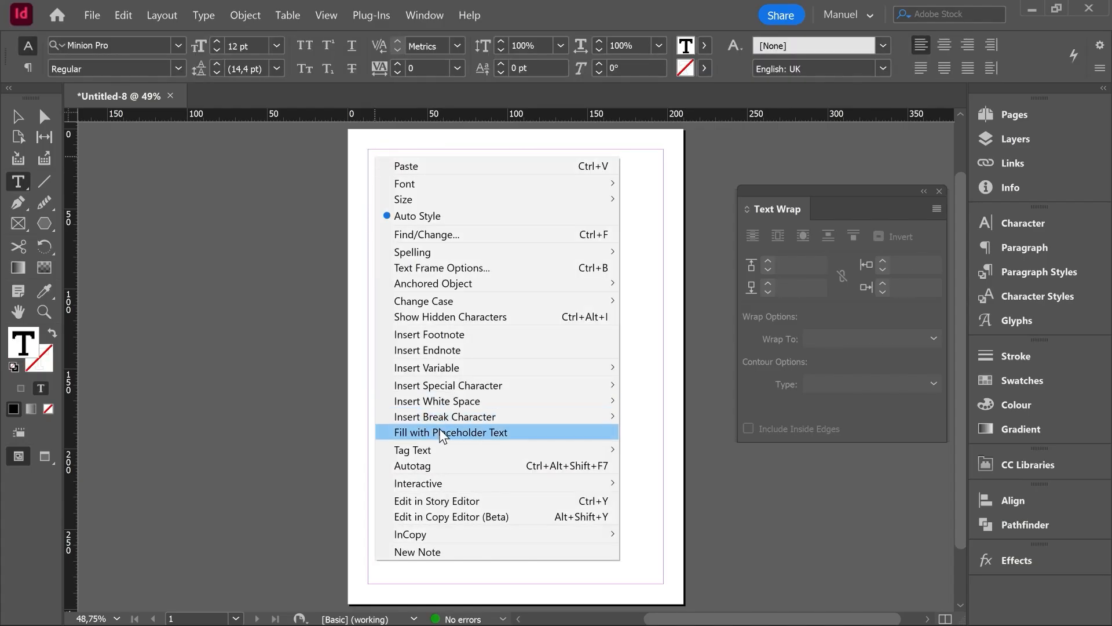
left_click(486, 432)
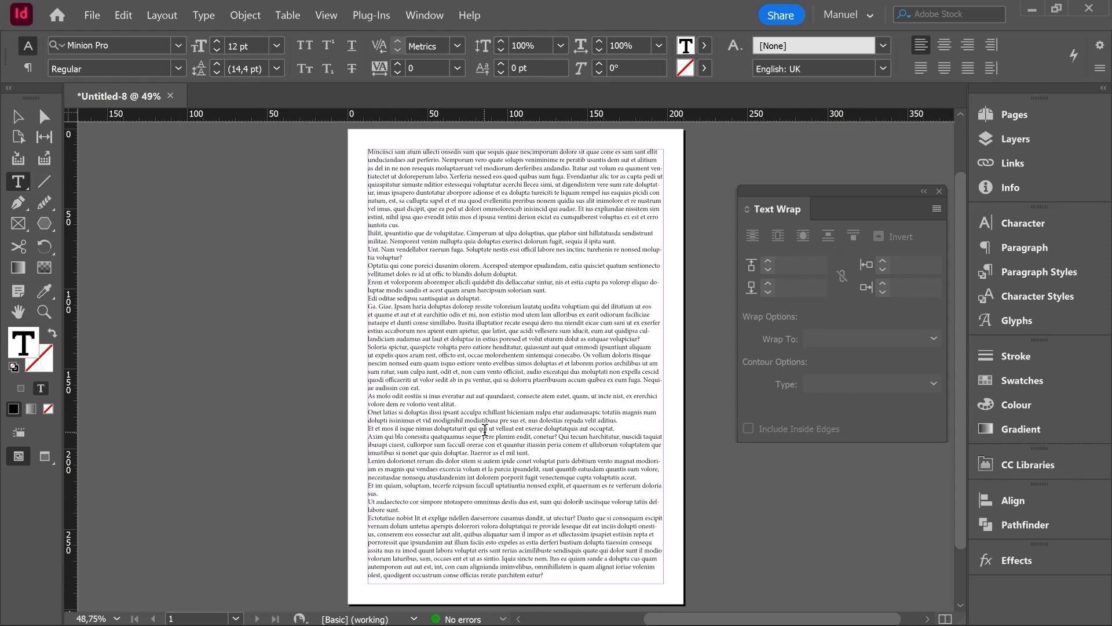
Draw a rectangle about 98 mm wide and 73.5 mm high over the upper half of the text
left_click(18, 117)
left_click_drag(47, 223, 87, 238)
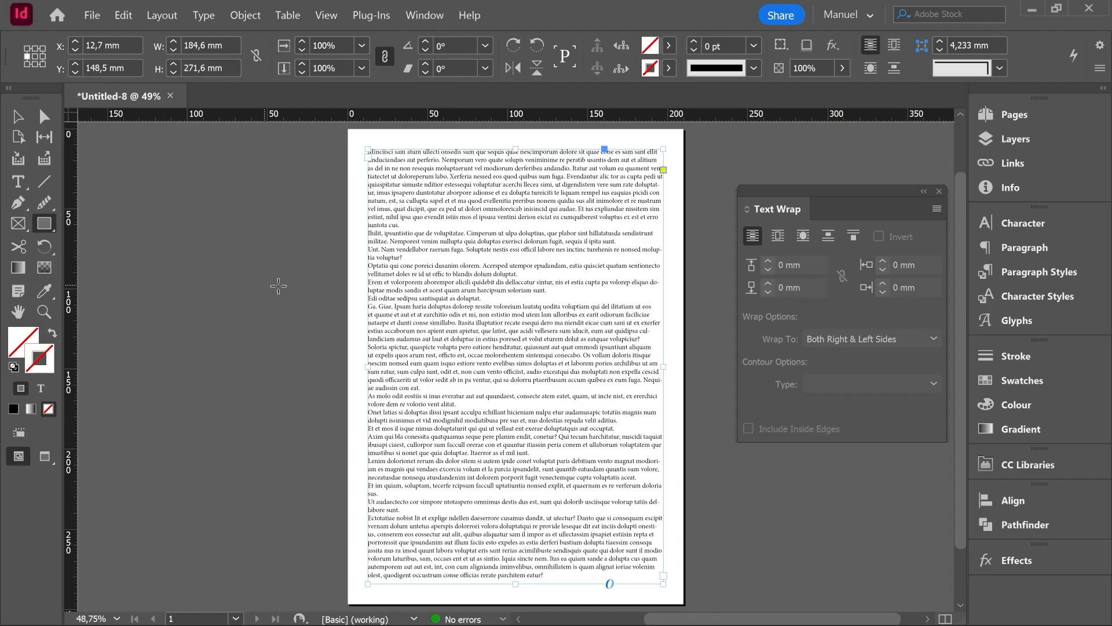
mouse_move(468, 216)
left_mouse_down()
mouse_move(596, 299)
mouse_move(598, 323)
left_mouse_up()
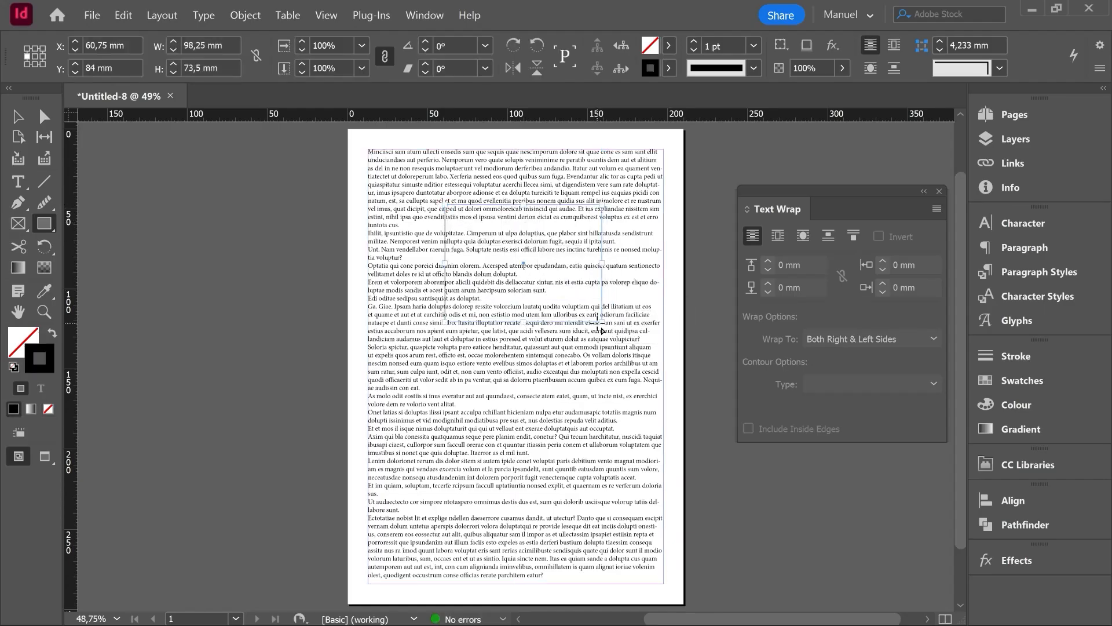
Fill the rectangle with magenta, remove its stroke and shift it slightly up the page
left_click(668, 45)
left_click(511, 190)
key("x")
left_click(48, 408)
key("v")
mouse_move(517, 276)
left_mouse_down()
mouse_move(479, 270)
mouse_move(516, 272)
mouse_move(515, 258)
left_mouse_up()
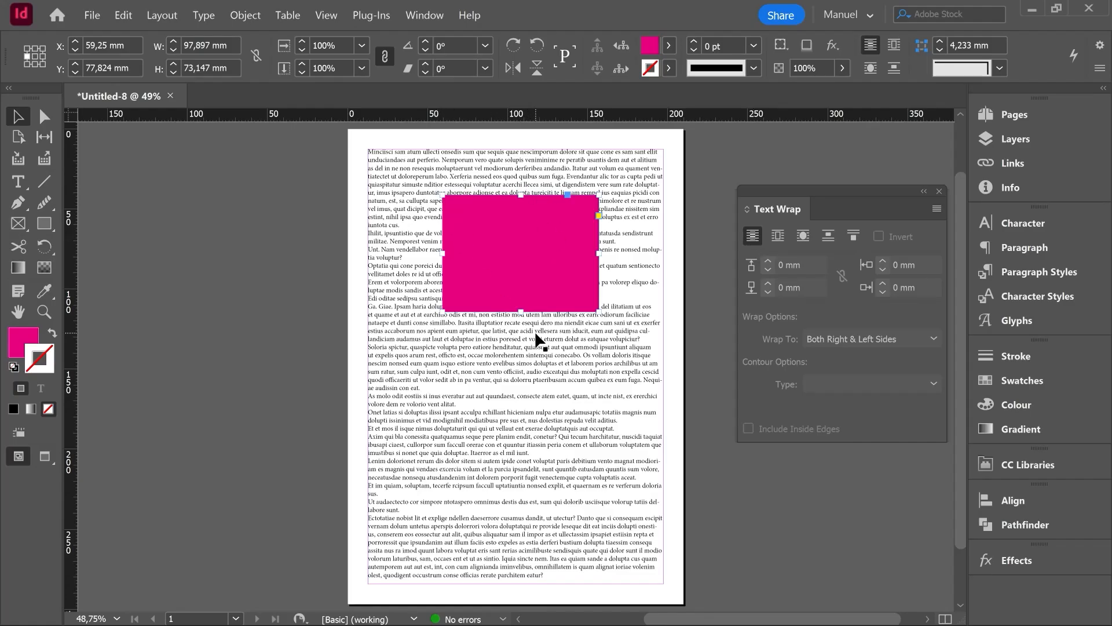
Wrap the text around the rectangle's bounding box and shift the rectangle slightly down
left_click(780, 240)
left_click_drag(529, 232, 530, 253)
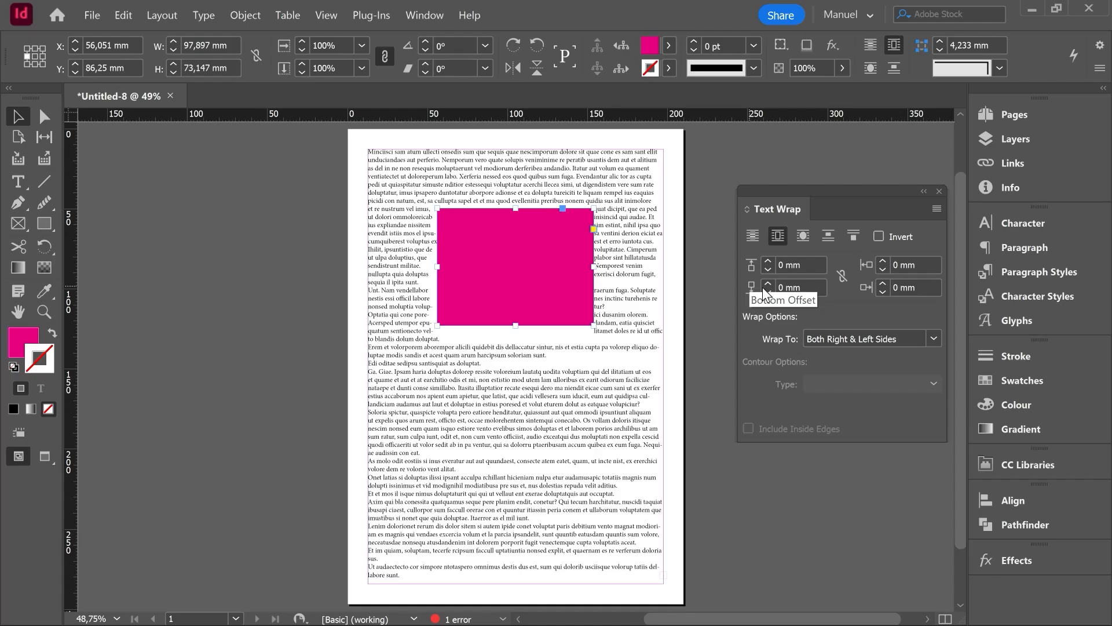
Set linked wrap offsets of 7 mm on all sides of the rectangle and change its wrap to object shape
left_click(843, 281)
left_click(843, 281)
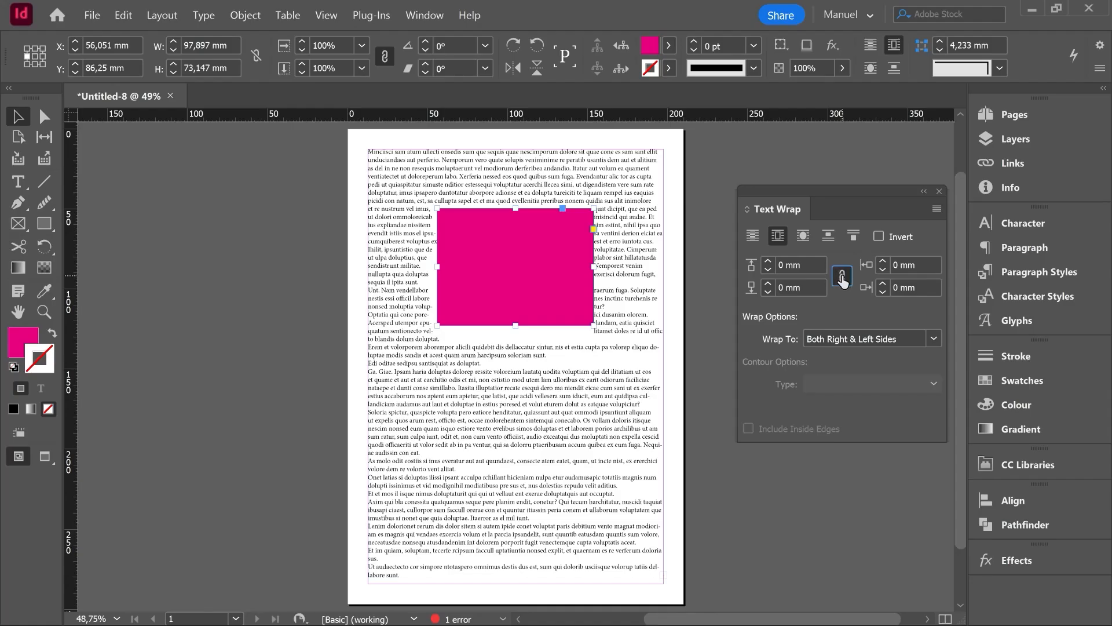
left_click(768, 260)
left_click(768, 261)
left_click(768, 260)
left_click(768, 260)
left_click(768, 260)
left_click(768, 261)
left_click(769, 260)
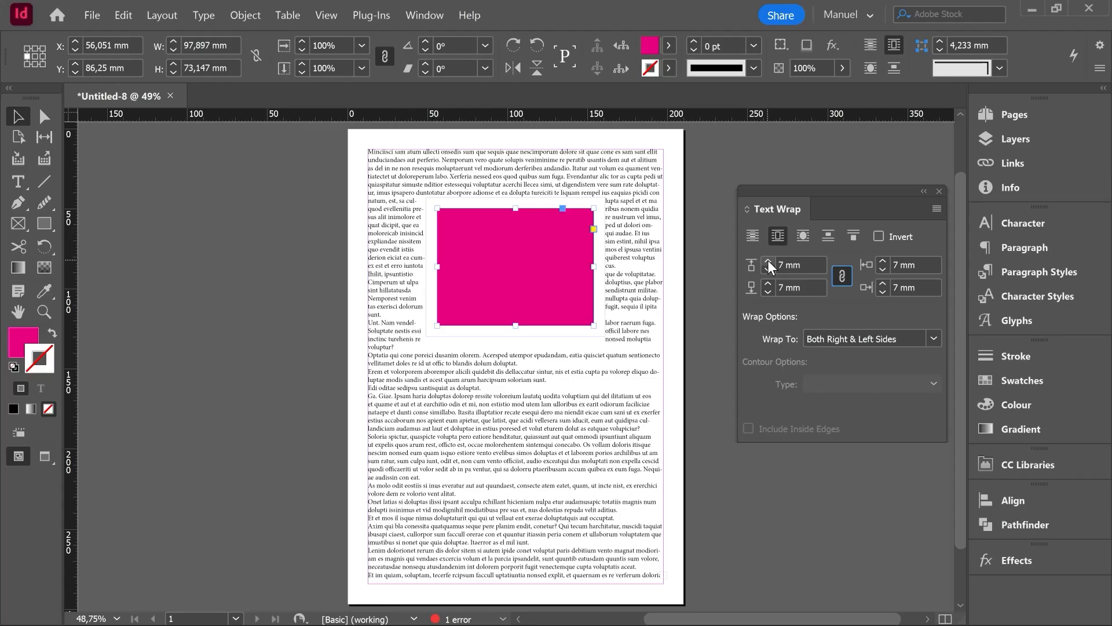
left_click(801, 238)
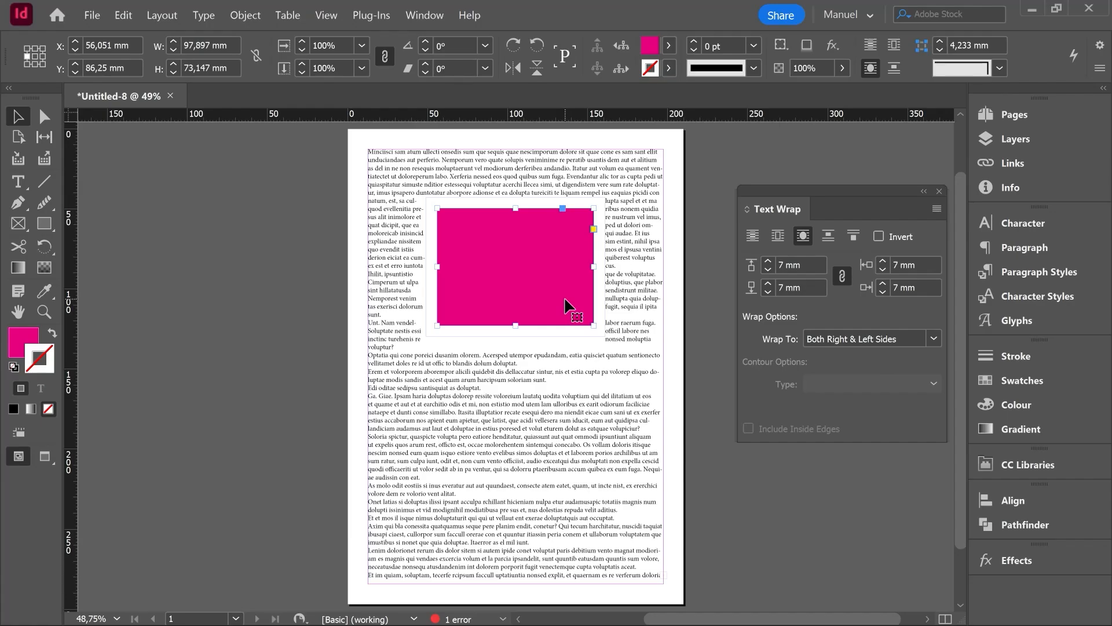
Draw a circle about 73 mm across below the rectangle and copy the rectangle's magenta, strokeless appearance onto it
key("l")
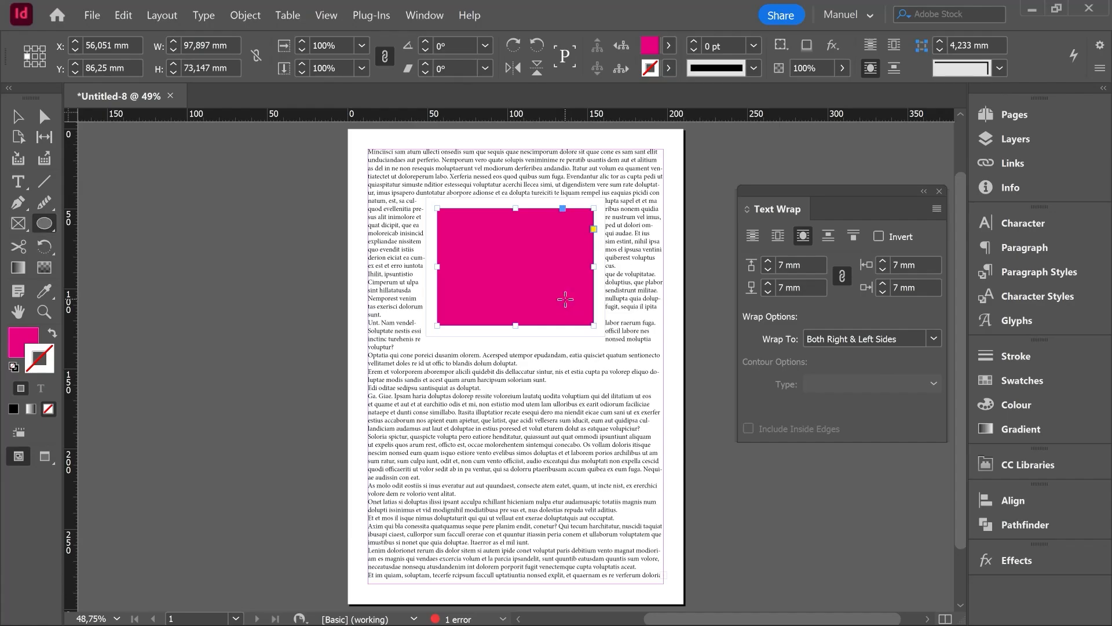
left_click_drag(455, 377, 582, 495)
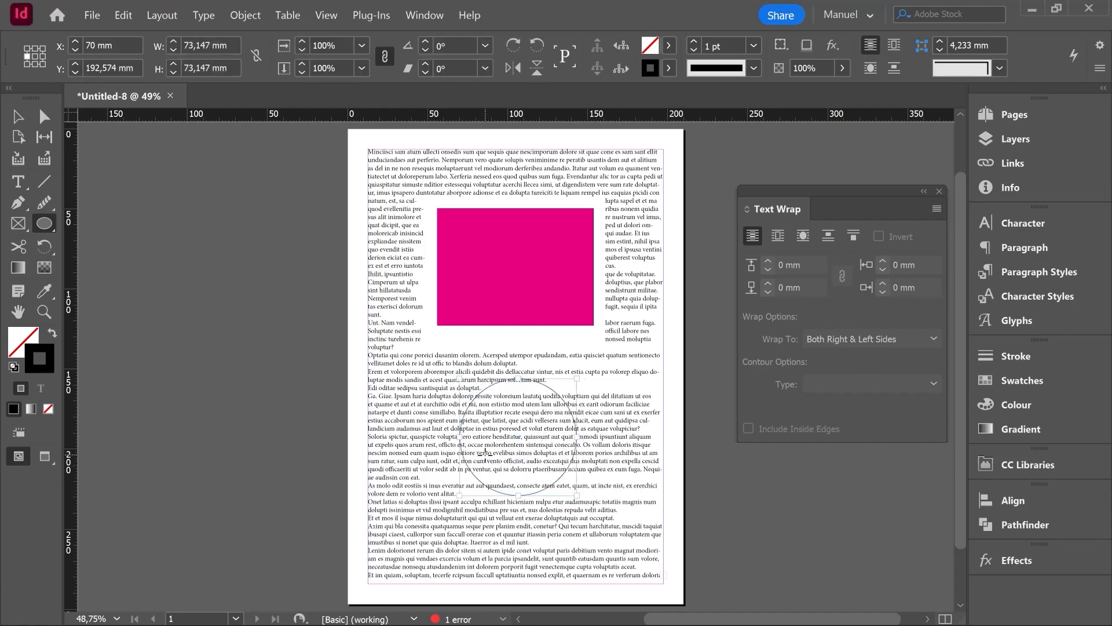
key("i")
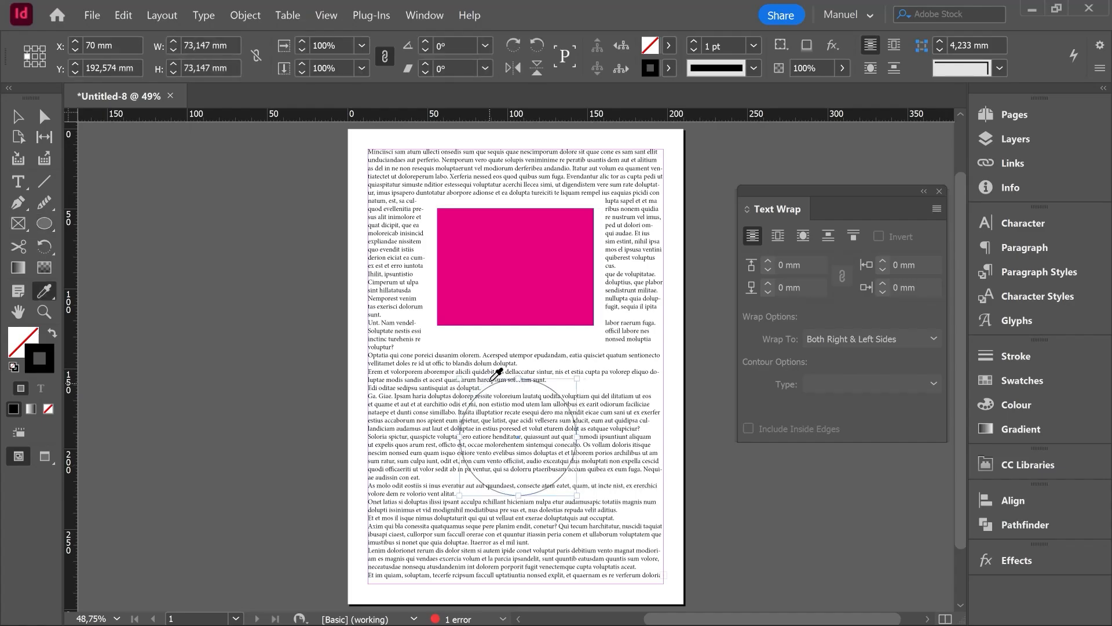
left_click(497, 282)
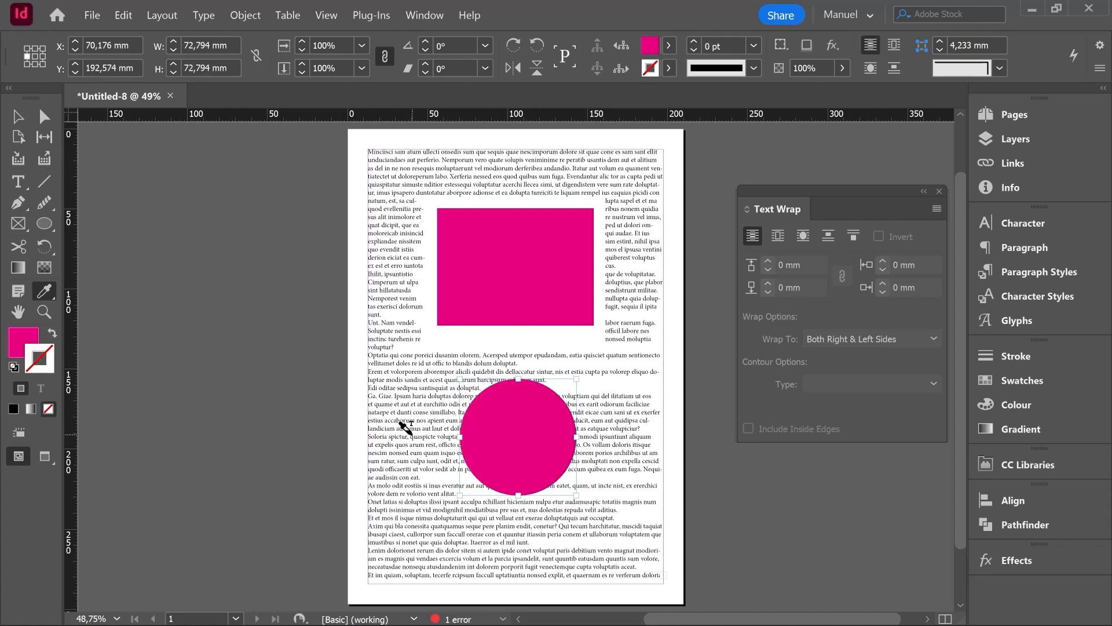
Wrap the text around the circle's object shape with a 5 mm offset
key("v")
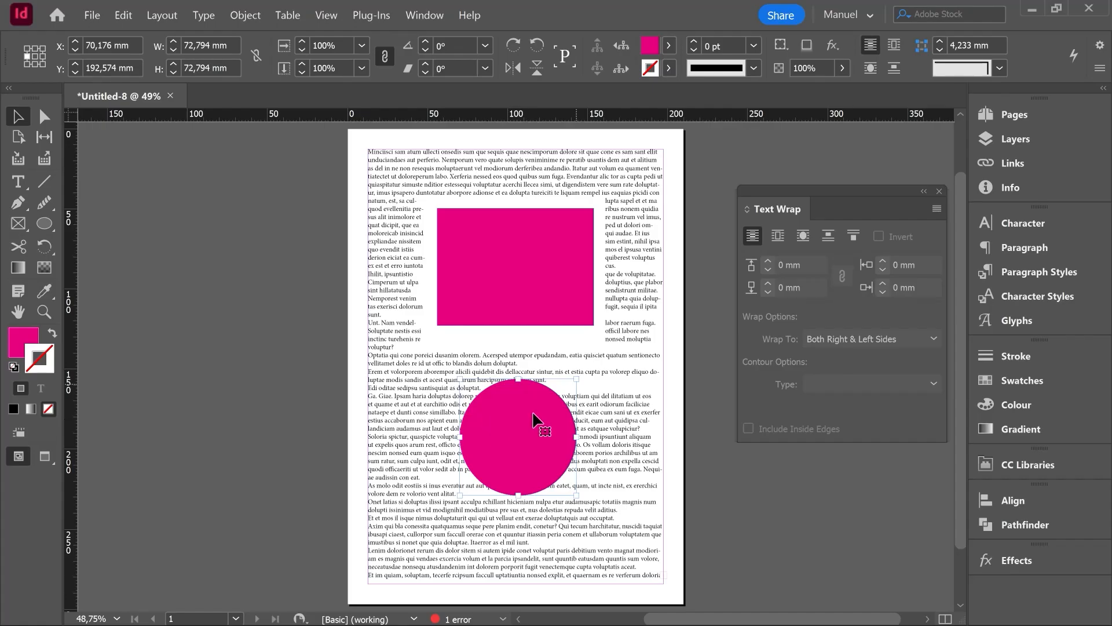
left_click(801, 238)
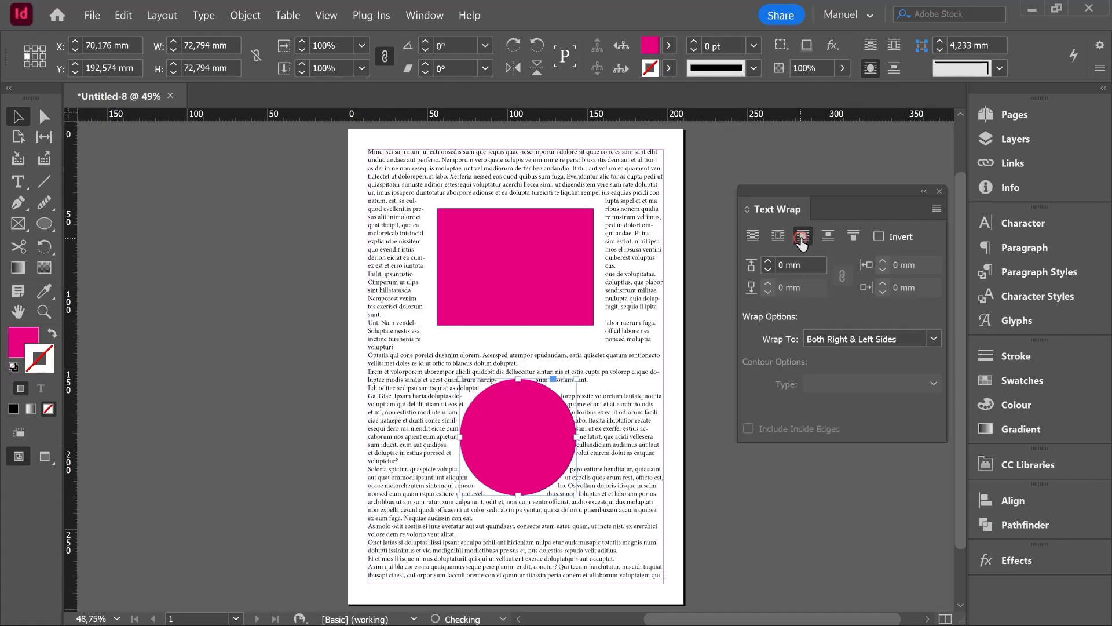
left_click(768, 260)
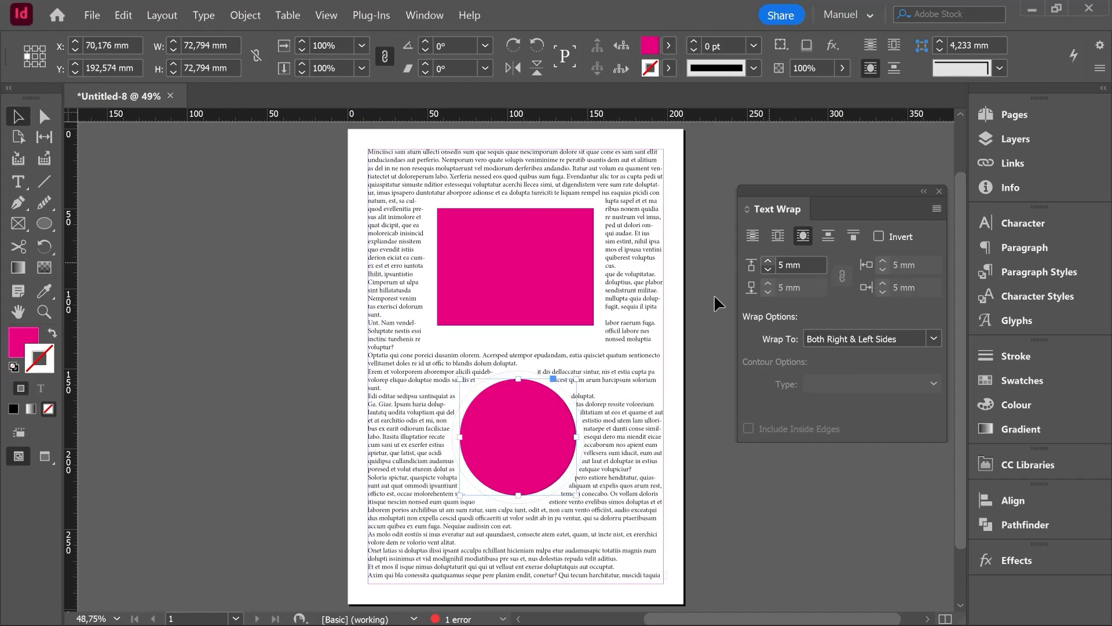
Move the rectangle up the page and place a duplicate of the circle near the page's lower edge
scroll(498, 489, "up", 3)
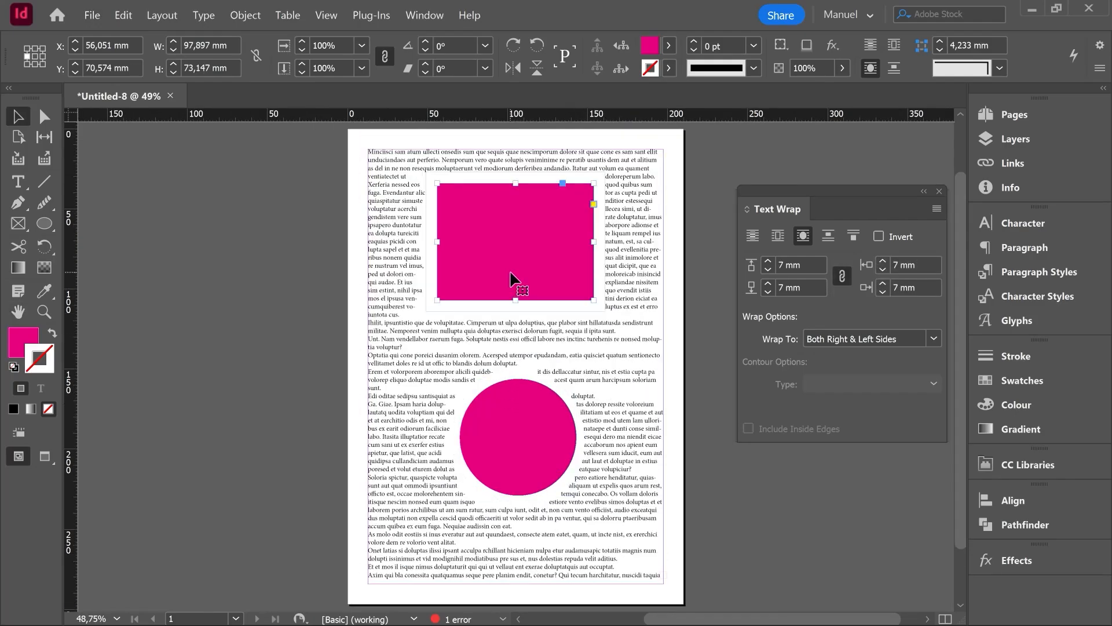
left_click_drag(512, 277, 512, 271)
left_click_drag(520, 411, 520, 564)
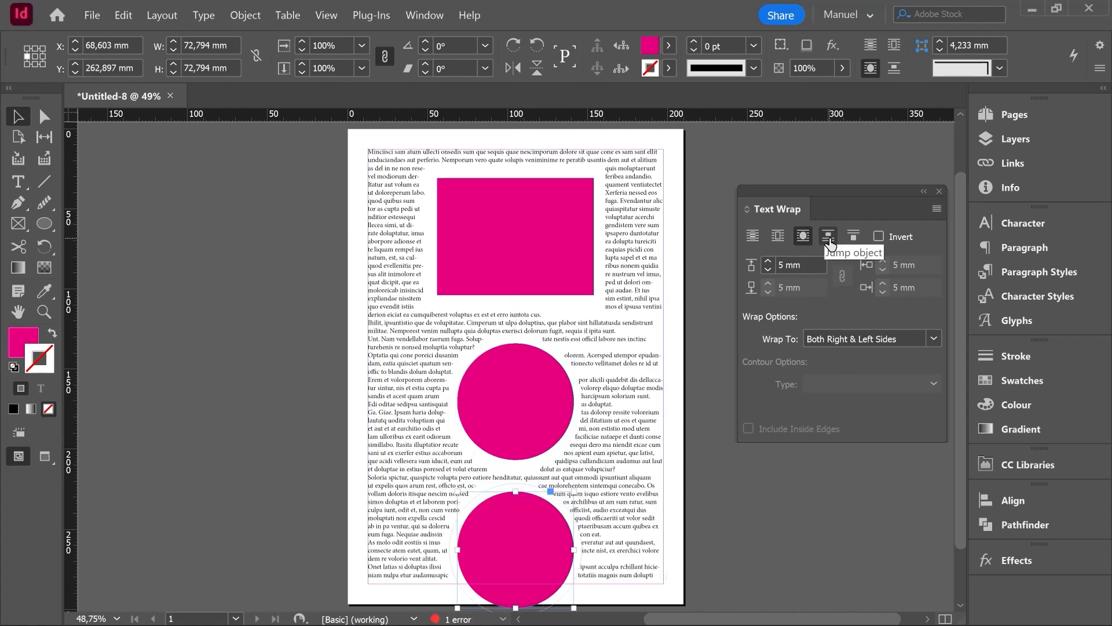
Set the lower circle's wrap to Jump object and scale it down to 36 mm across
left_click(829, 238)
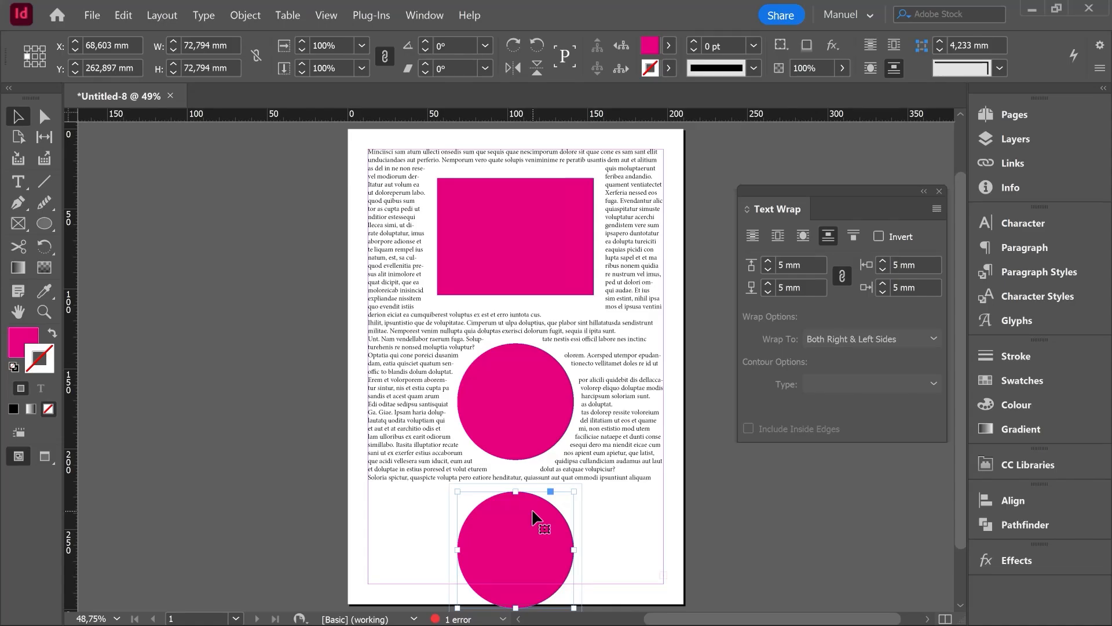
left_click_drag(574, 608, 545, 553)
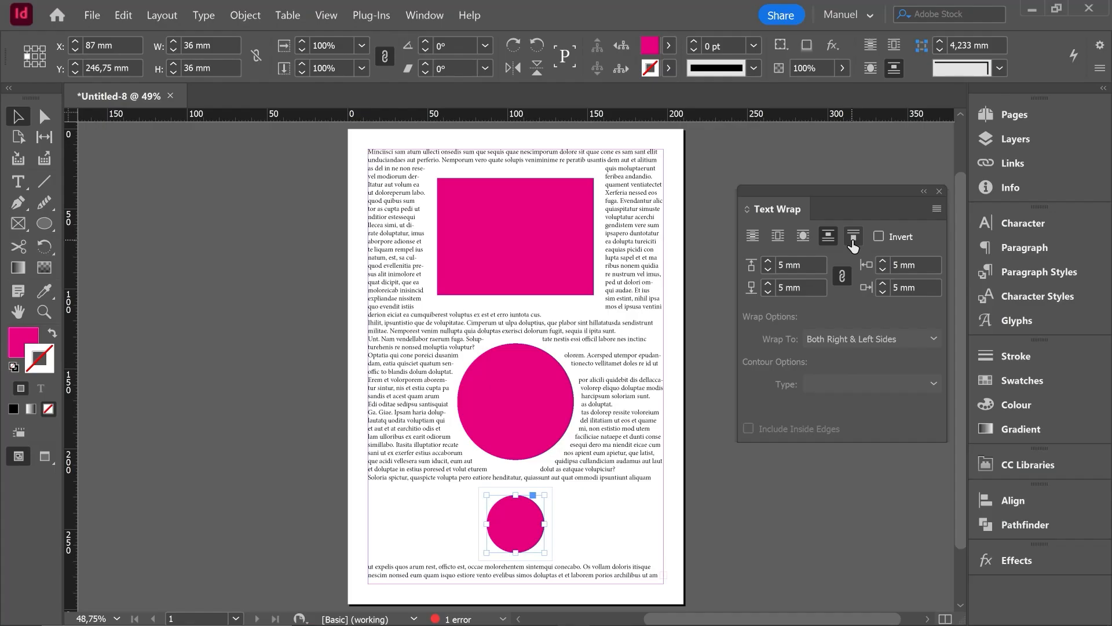
Add a second page with a text frame spanning its margins and fill it with placeholder text
left_click(1019, 113)
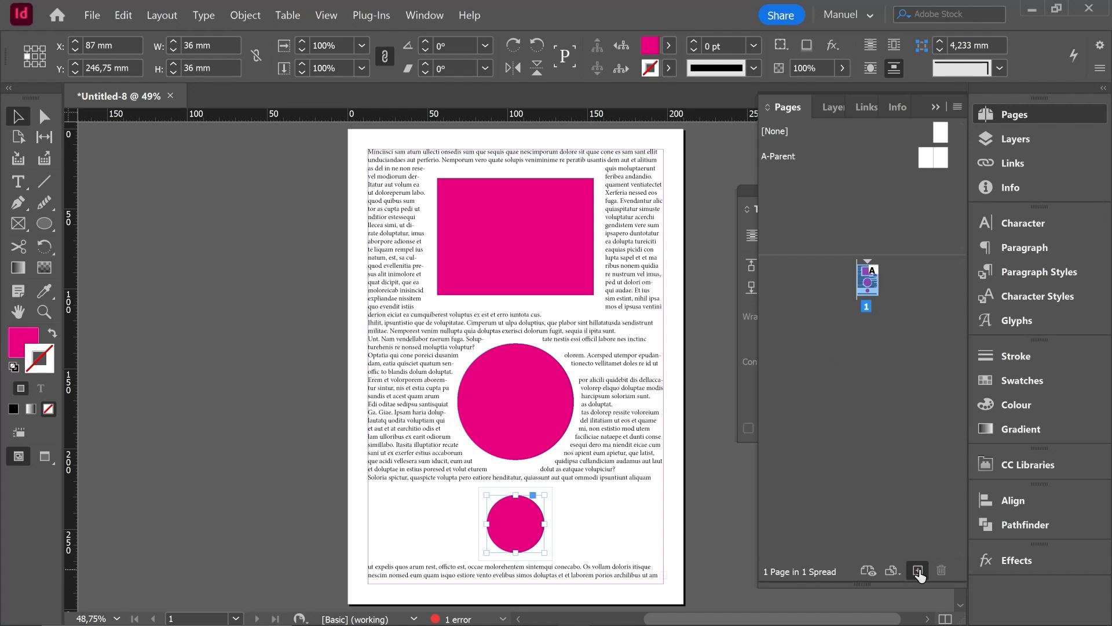
left_click(918, 571)
left_click(19, 182)
left_click_drag(368, 151, 649, 608)
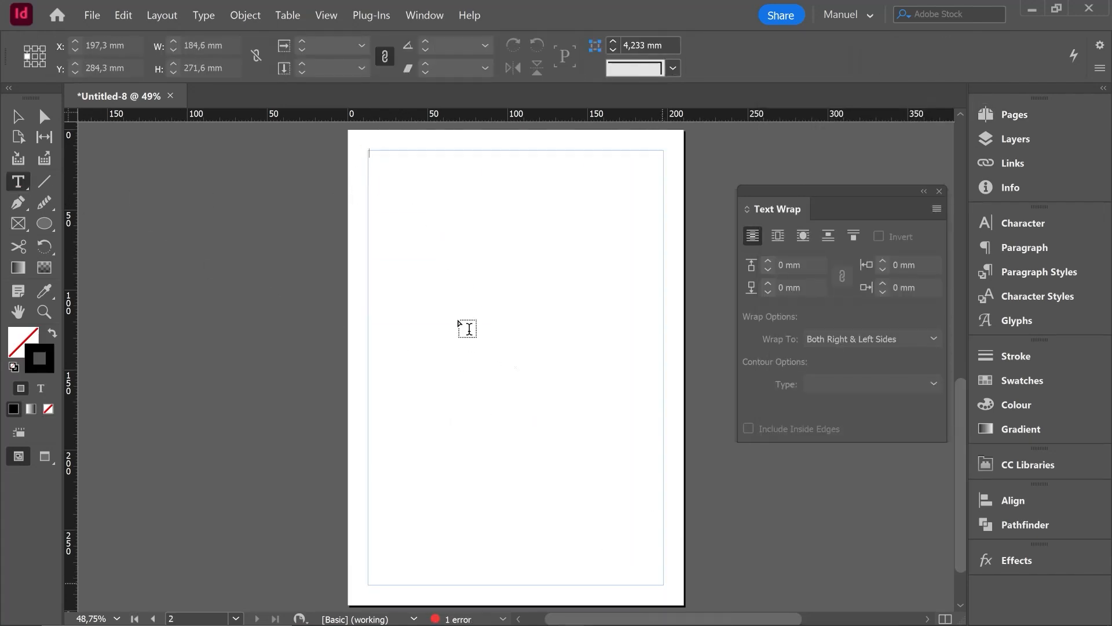
right_click(412, 174)
left_click(502, 452)
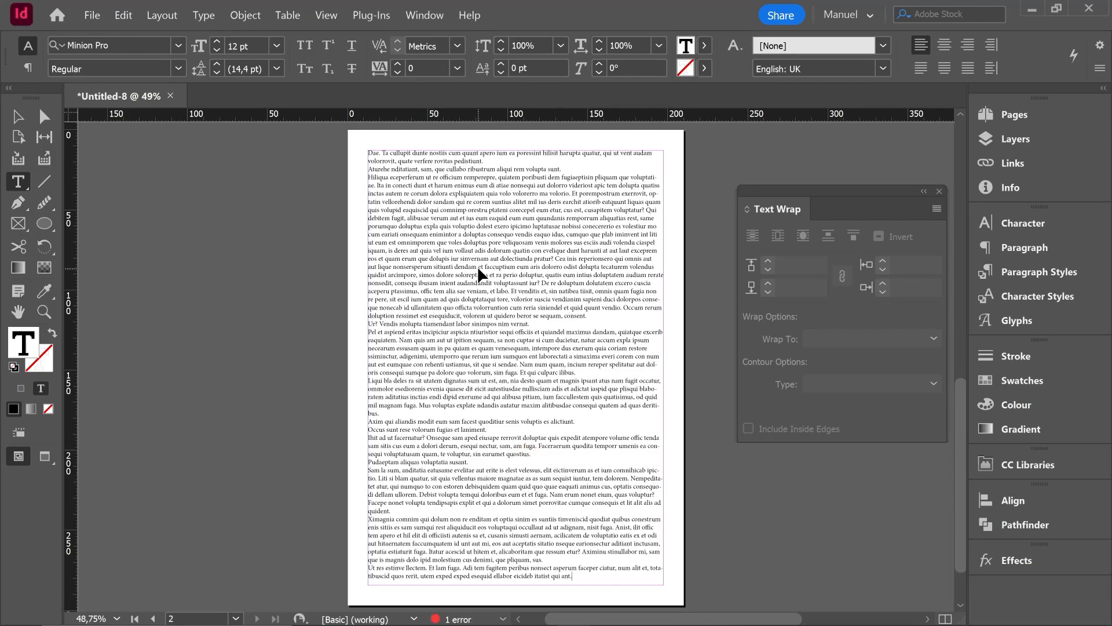
Divide the second page's text frame into 2 columns with the preview enabled
key("ctrl+b")
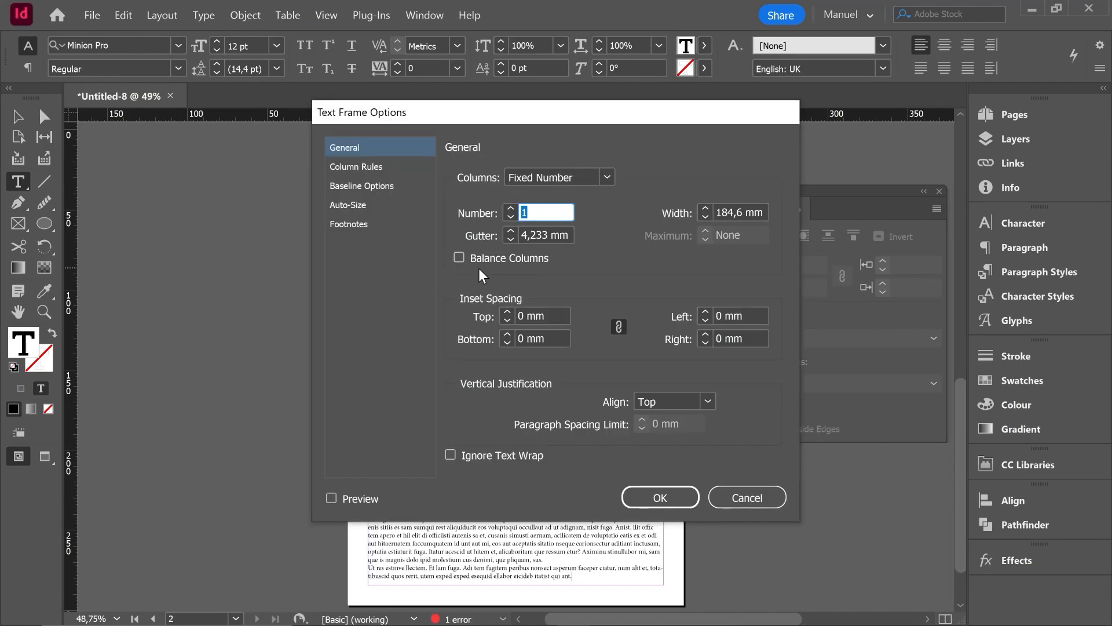
left_click(509, 208)
left_click_drag(458, 114, 829, 119)
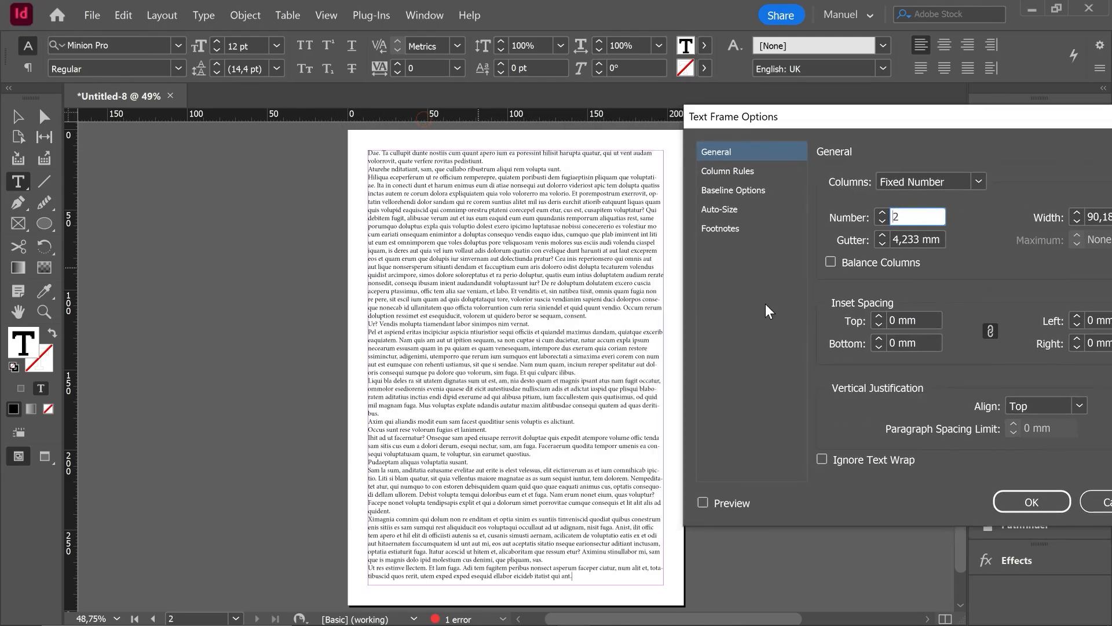
left_click(703, 503)
left_click(1020, 500)
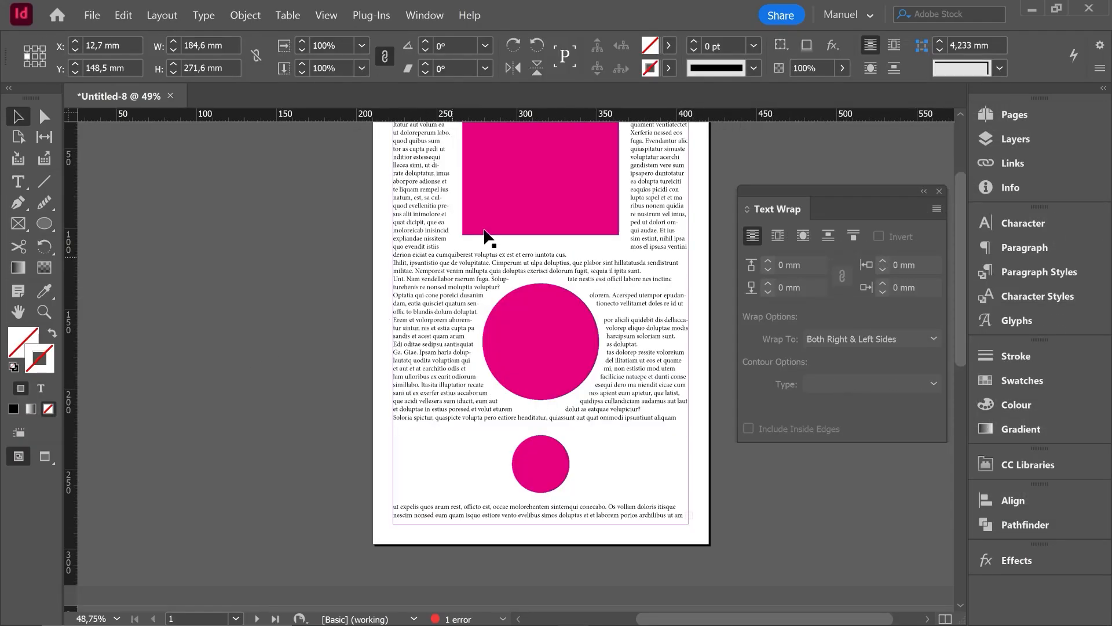
Copy the magenta rectangle onto page 2 and scale it to about 69.5 × 52 mm inside the first column
left_click(496, 226)
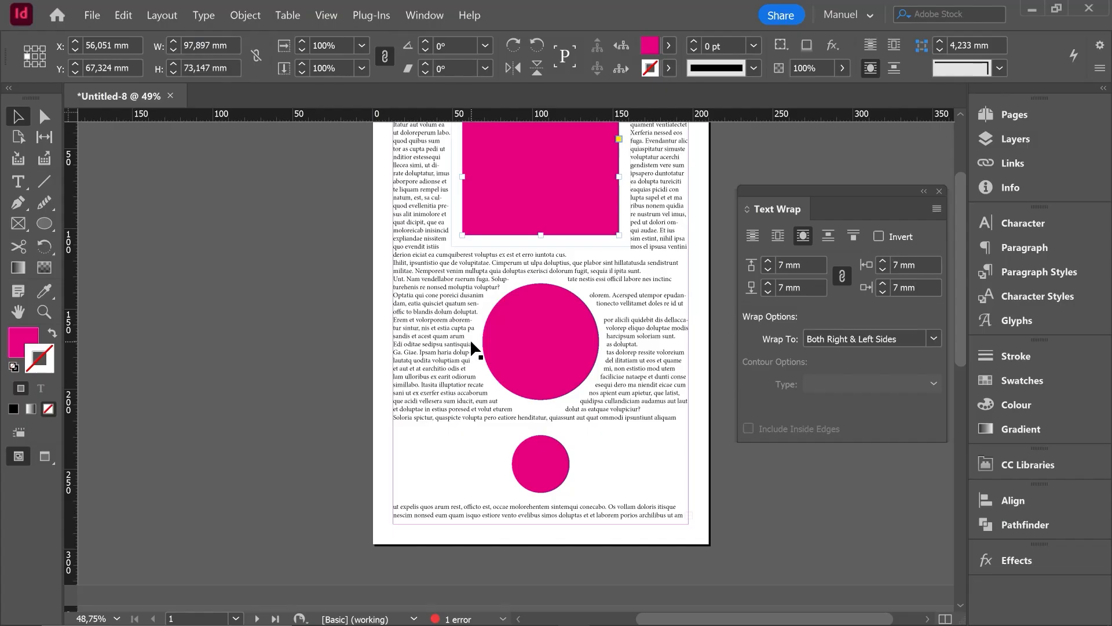
scroll(255, 285, "down", 11)
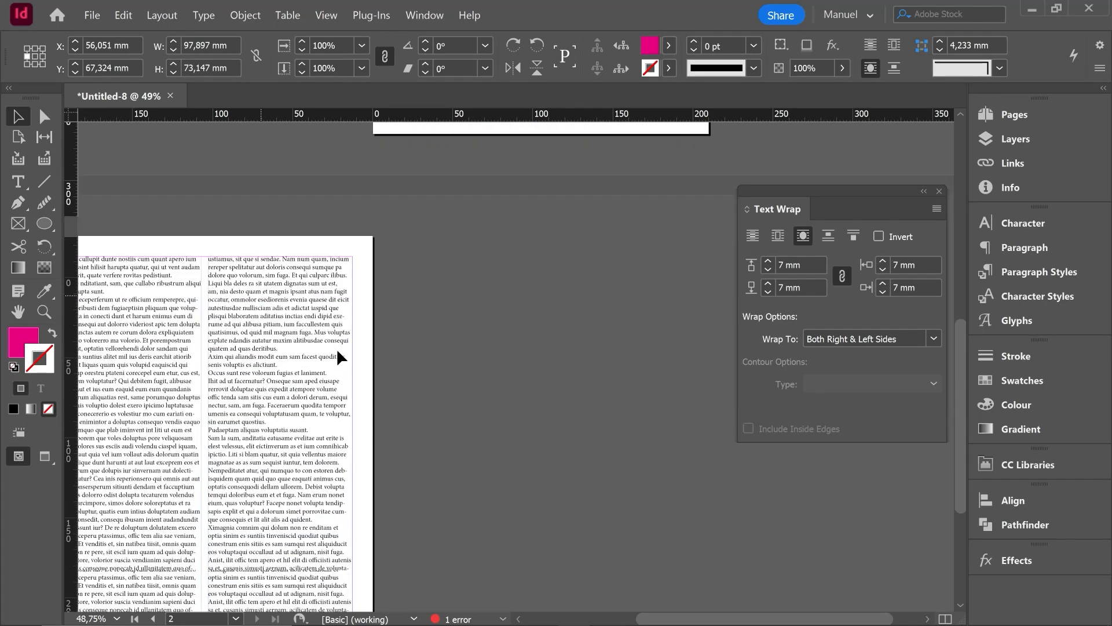
left_click_drag(248, 412, 366, 255)
key("ctrl+v")
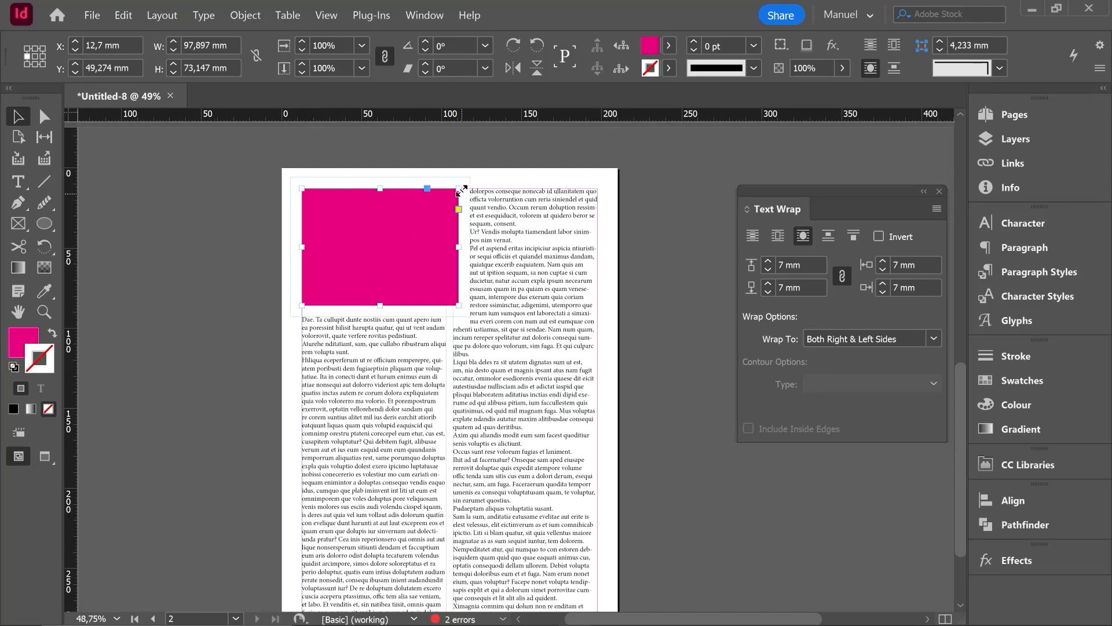
left_click_drag(461, 188, 414, 223)
left_click_drag(340, 283, 357, 284)
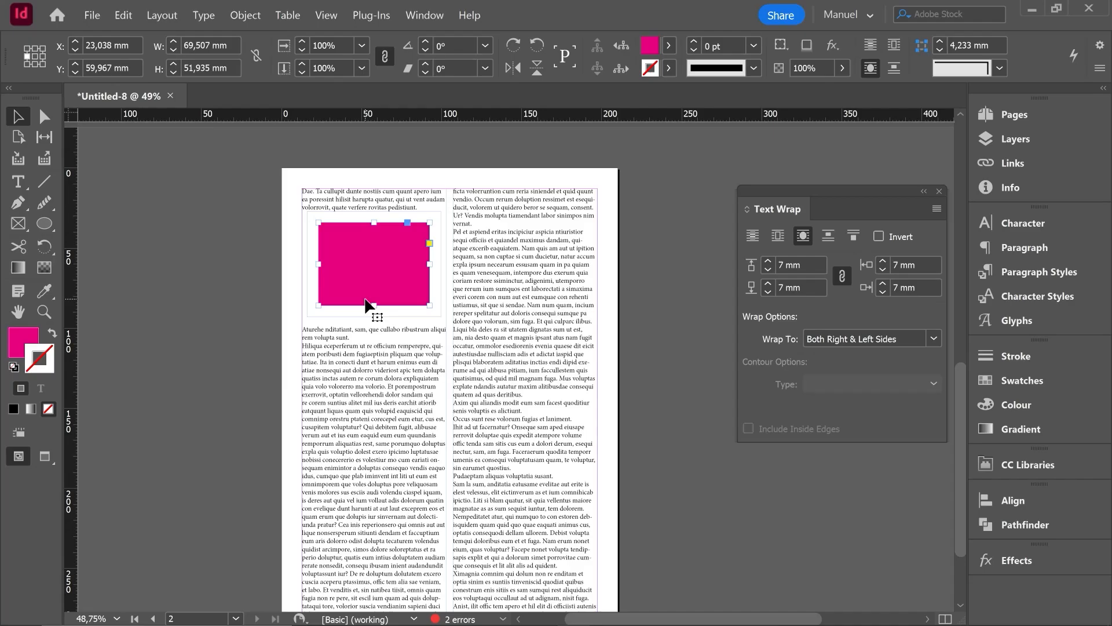
Try the Jump object wrap on the page 2 rectangle, and switch it to Jump to next column
left_click(828, 236)
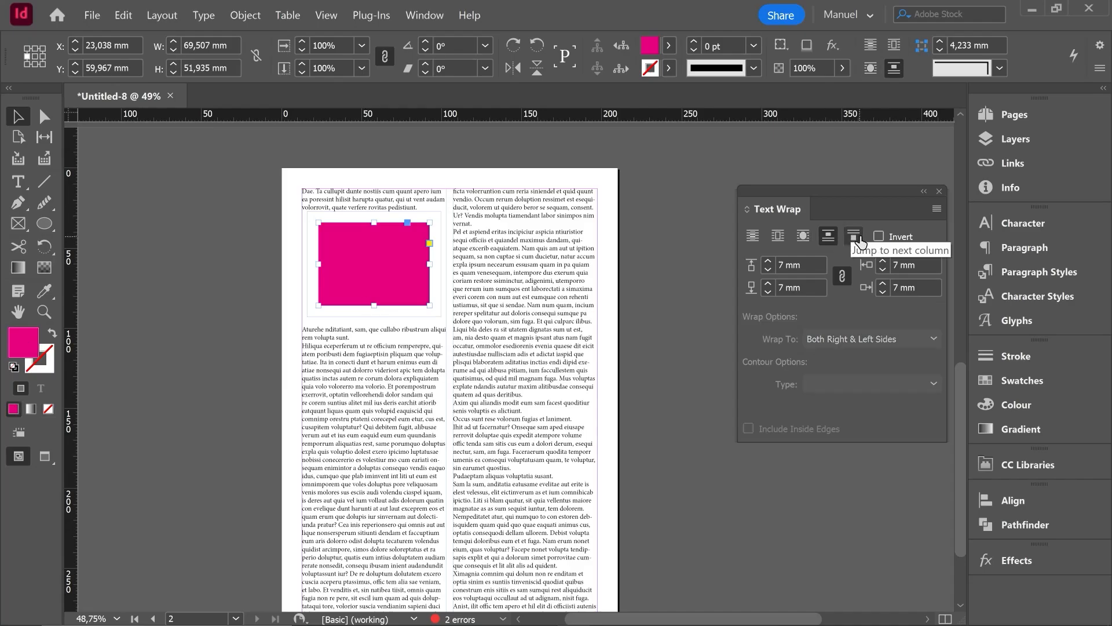
left_click(855, 238)
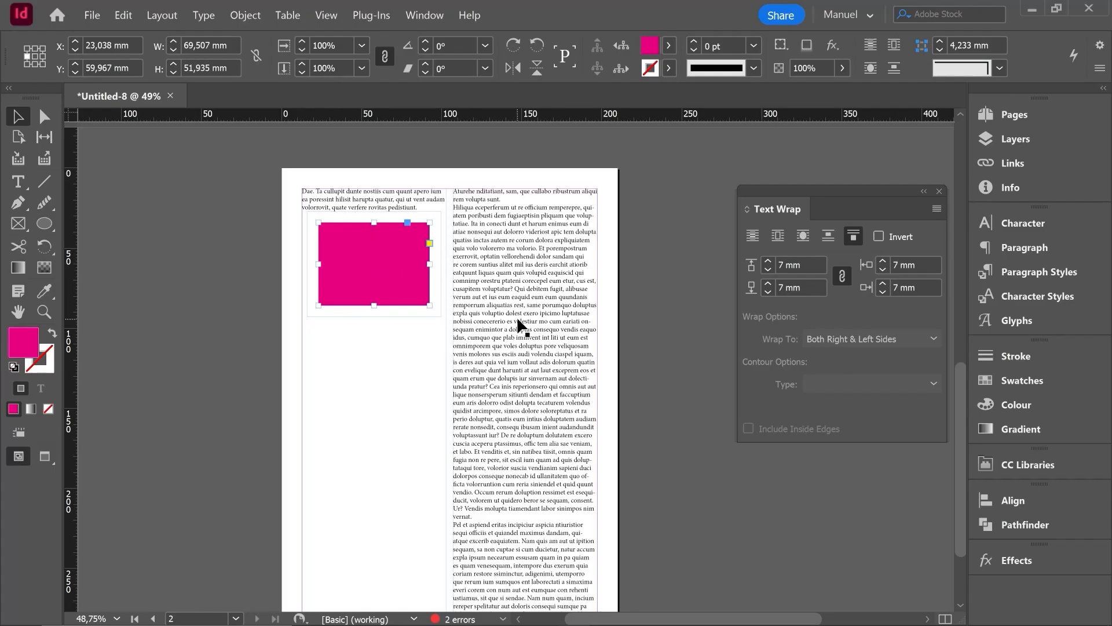
scroll(518, 321, "down", 1)
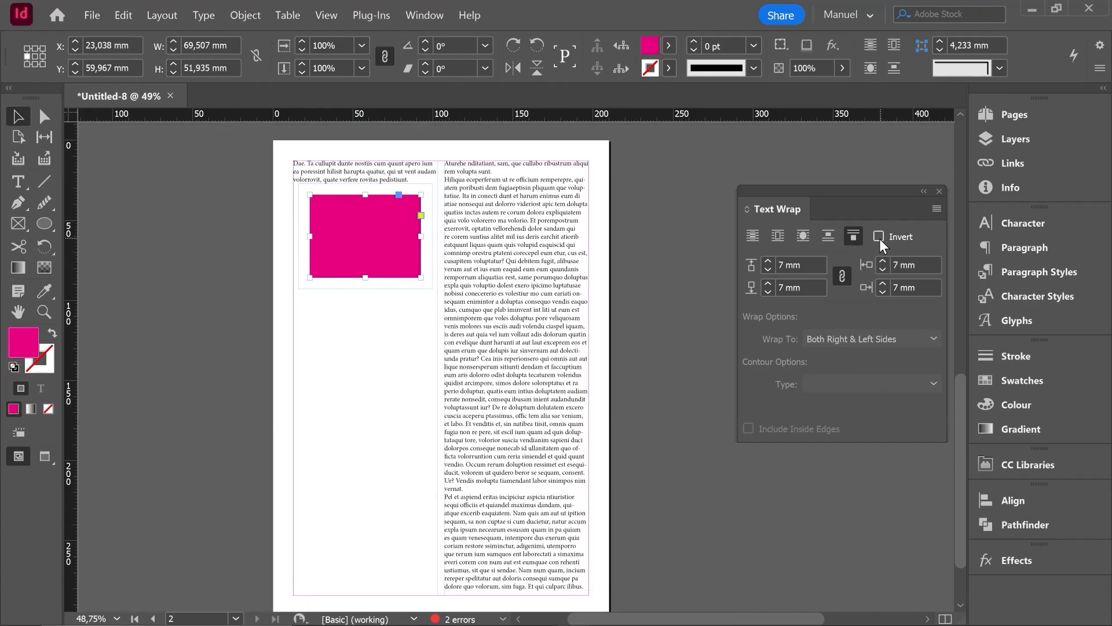
Invert the text wrap of page 1's large circle and remove its fill so the text runs inside the shape
scroll(676, 366, "up", 9)
left_click_drag(668, 369, 319, 503)
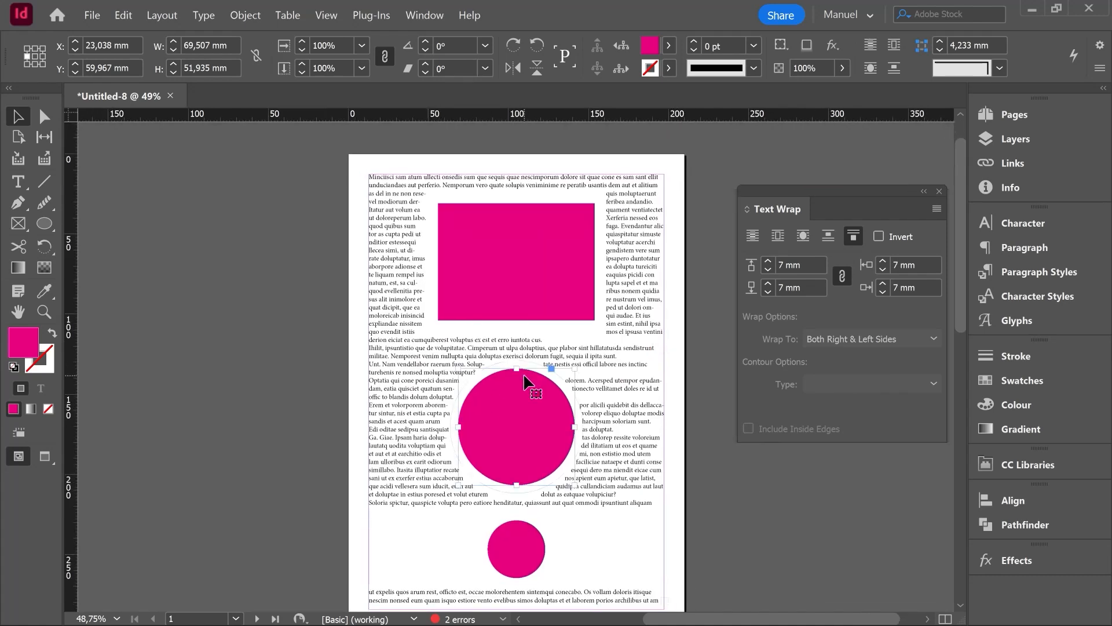
left_click(525, 377)
left_click(879, 236)
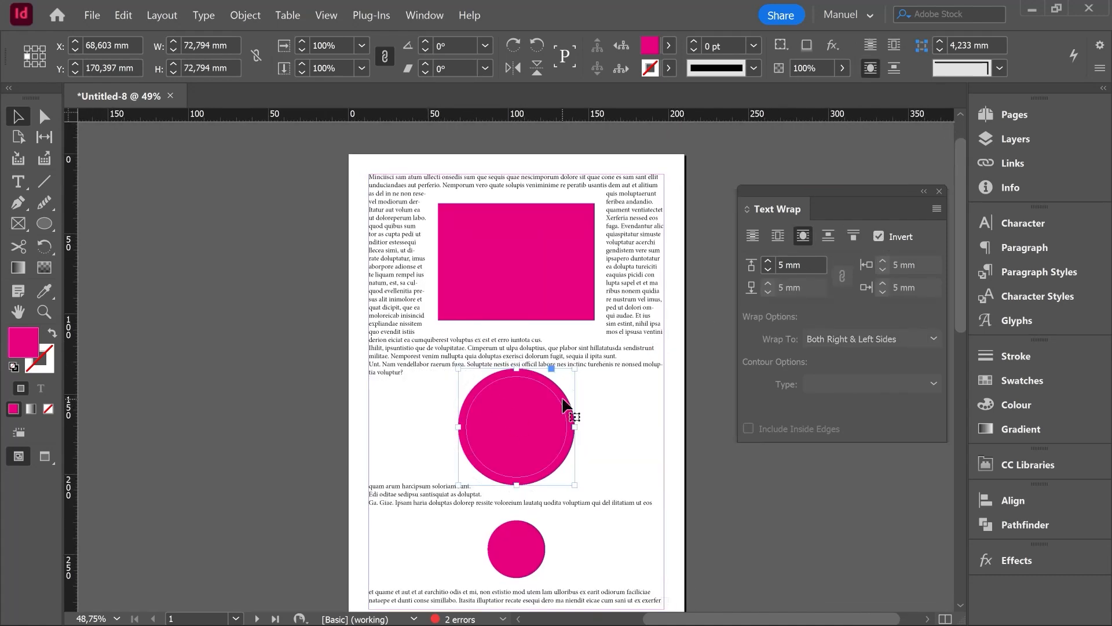
left_click(48, 412)
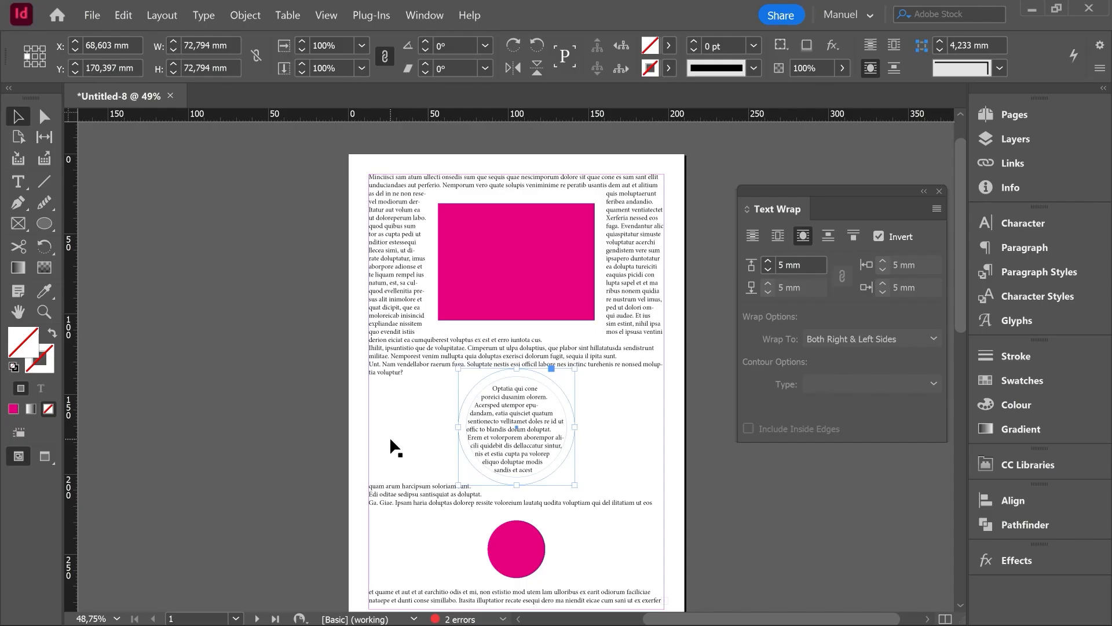
Turn off the inverted wrap on the large circle and restore its C=0 M=100 Y=0 K=0 fill
left_click(878, 236)
left_click(668, 46)
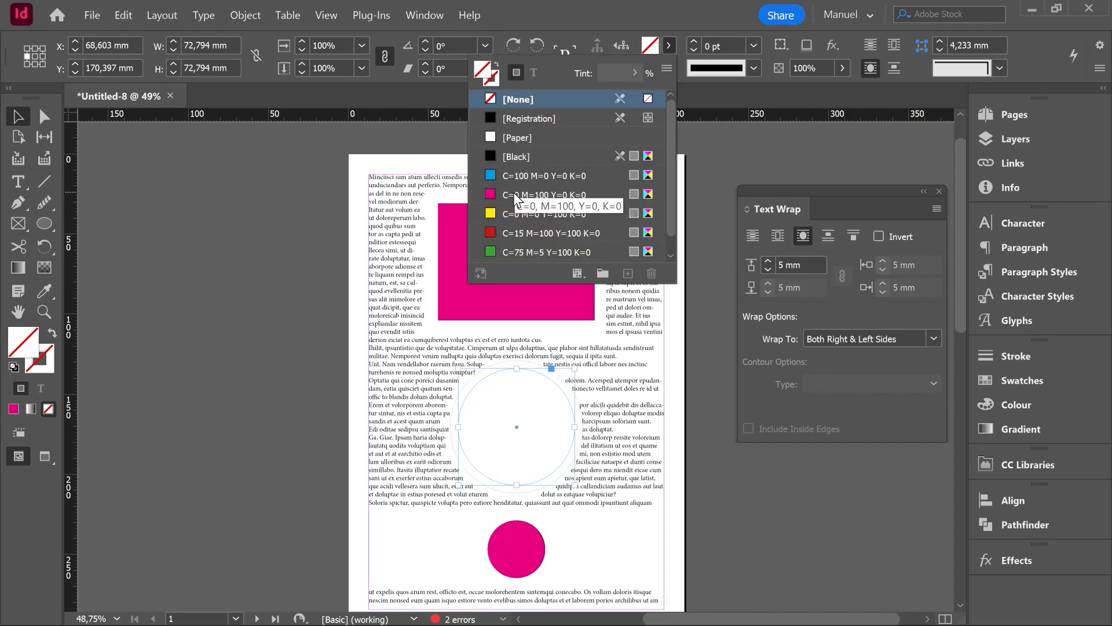
left_click(512, 194)
left_click(529, 434)
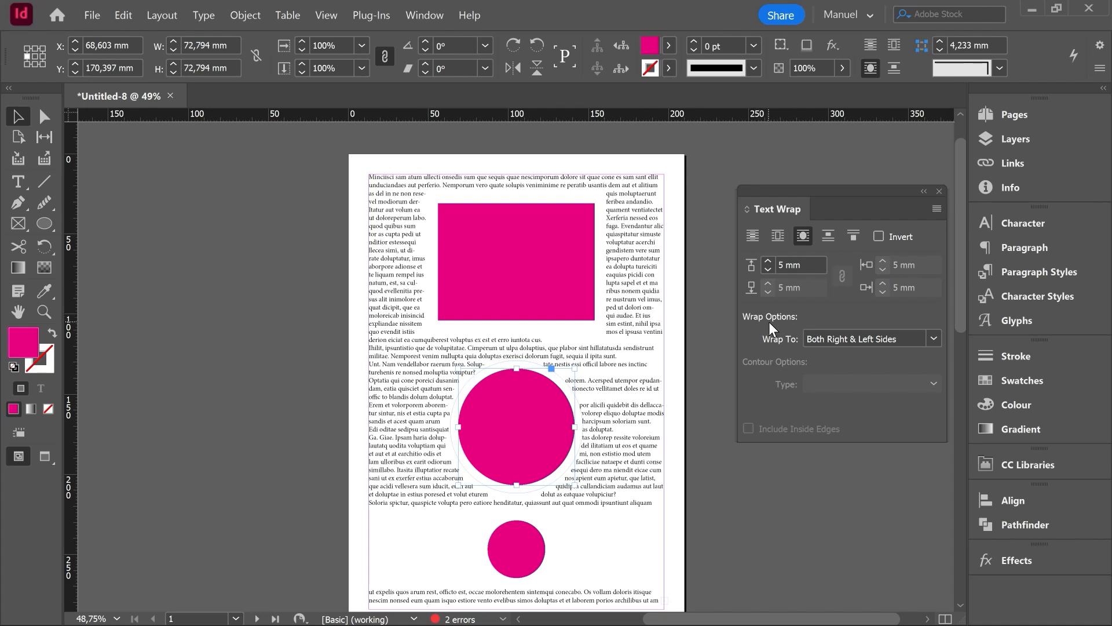
Try wrapping the text to only the Right Side and Left Side of the large circle, and return to Both Right & Left Sides
left_click(935, 338)
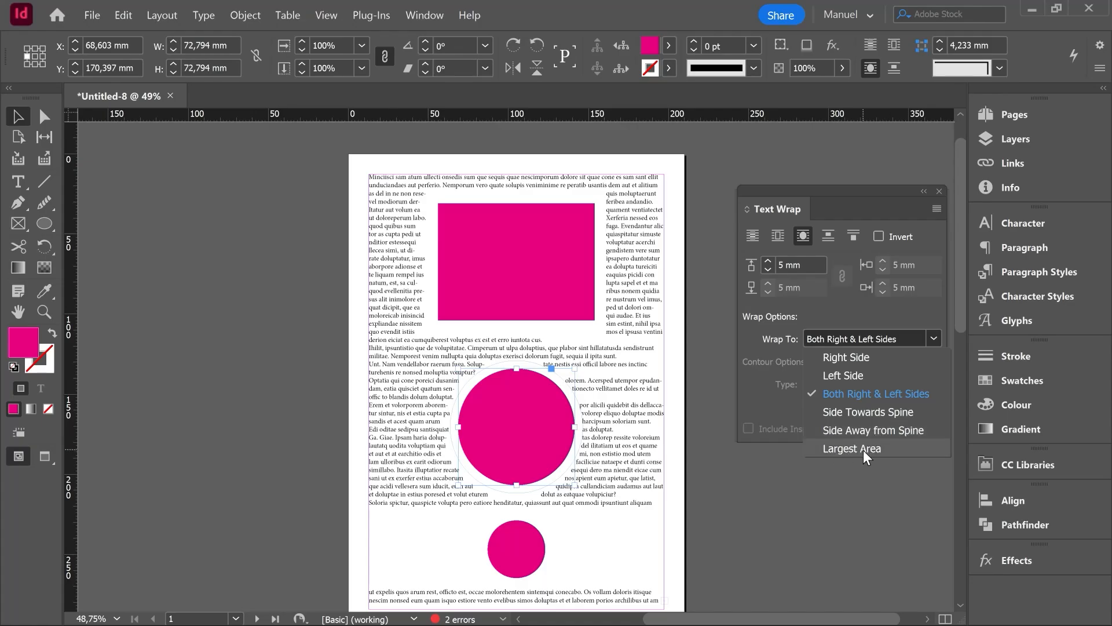
left_click(846, 357)
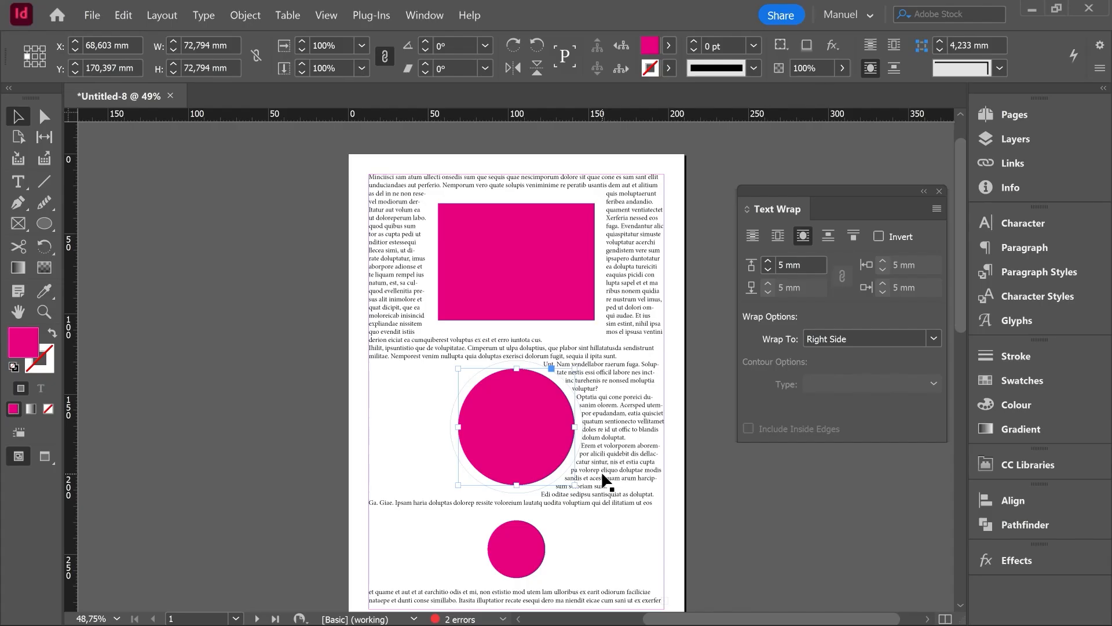
left_click(860, 374)
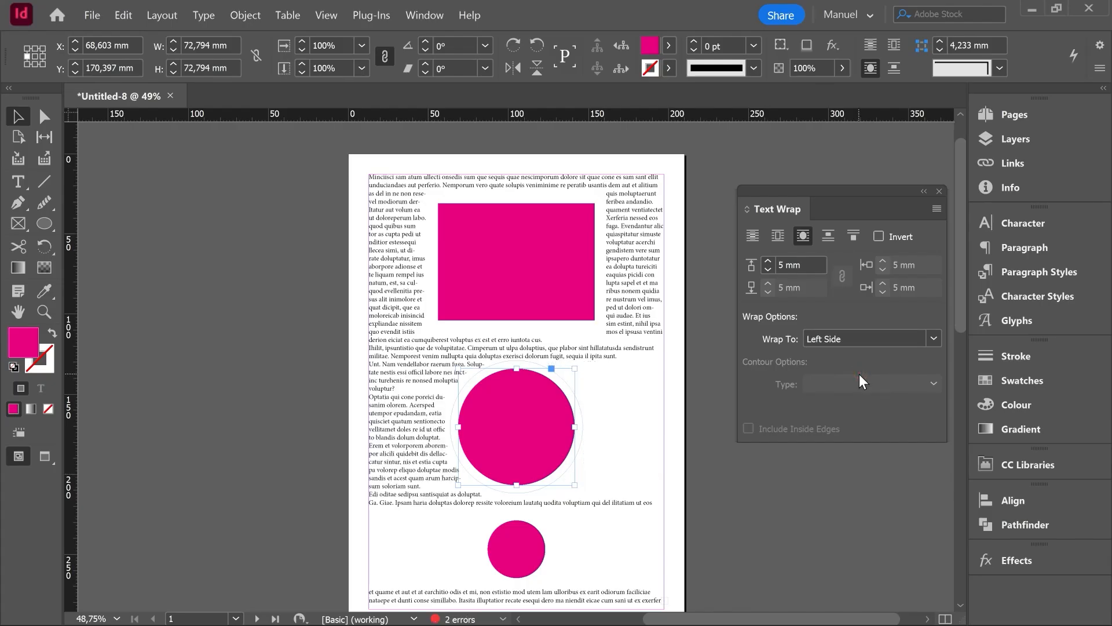
left_click(863, 338)
left_click(858, 390)
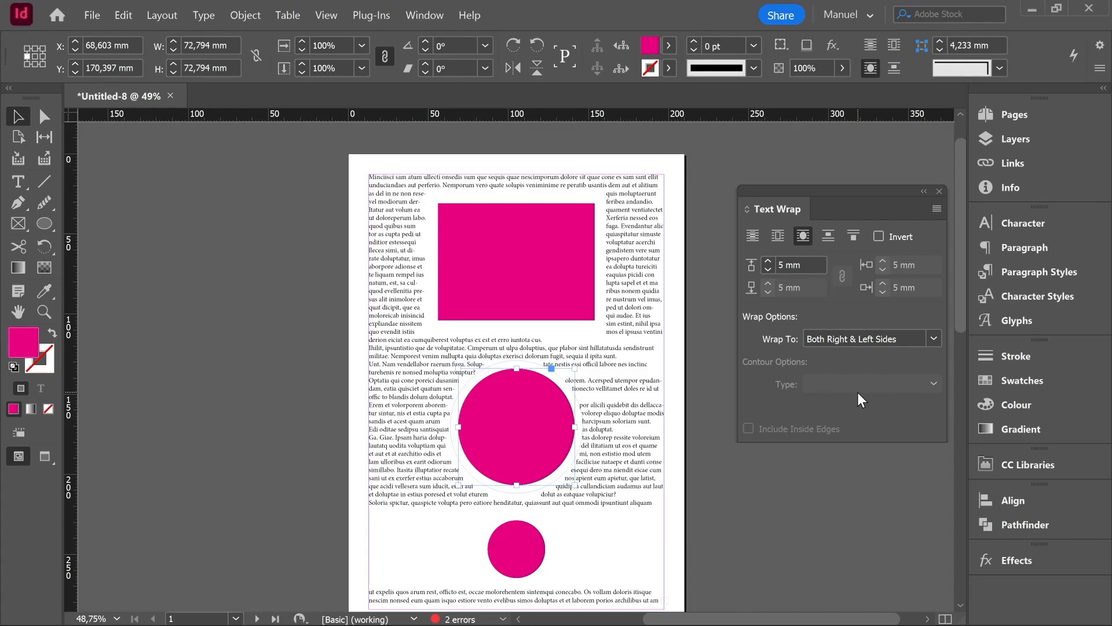
left_click(931, 340)
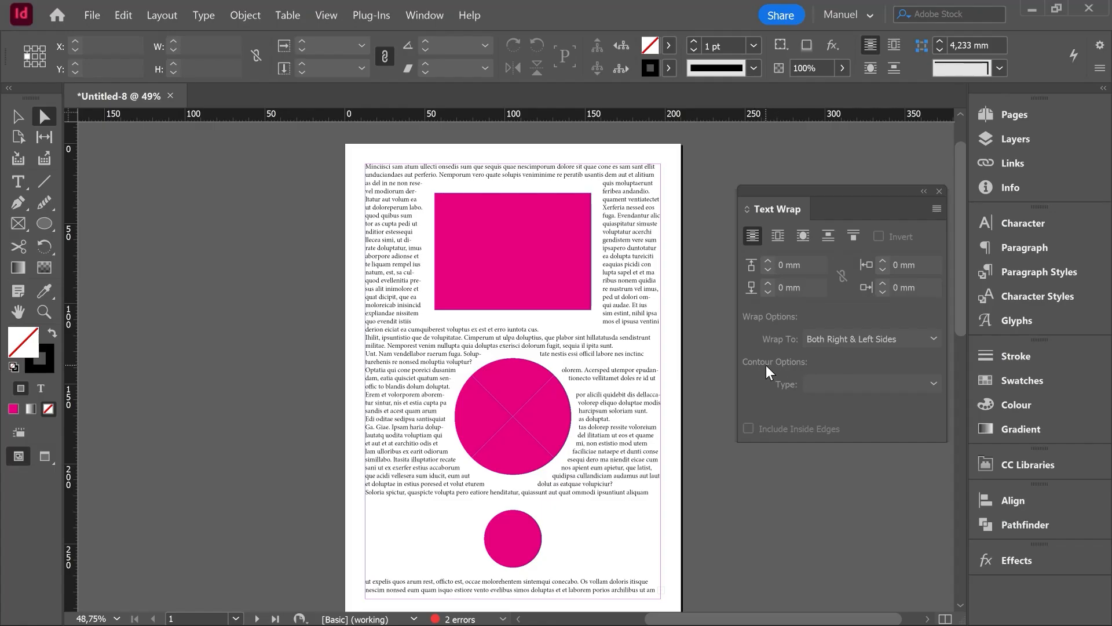
Place the raven alpha channel image into the magenta rectangle on page 1
left_click(515, 240)
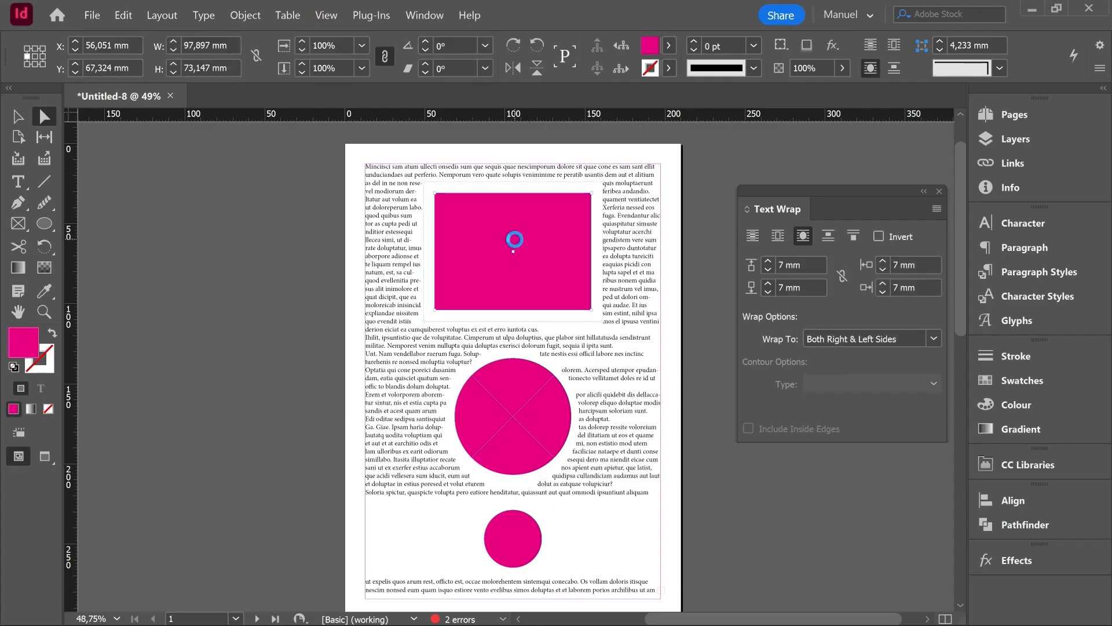
key("ctrl+d")
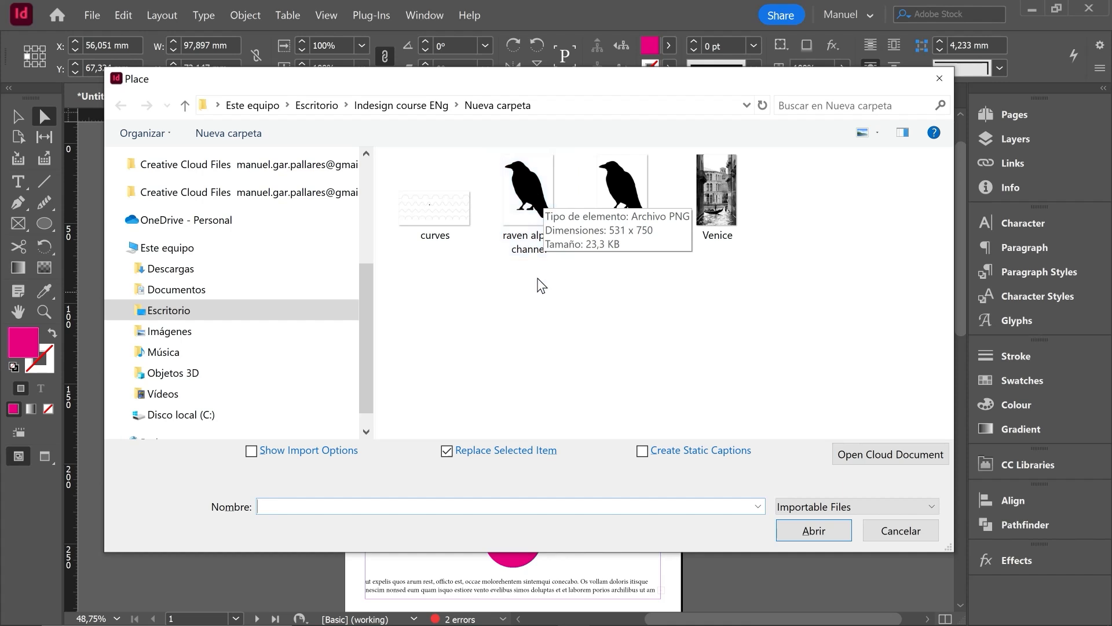
left_click(533, 198)
key("Return")
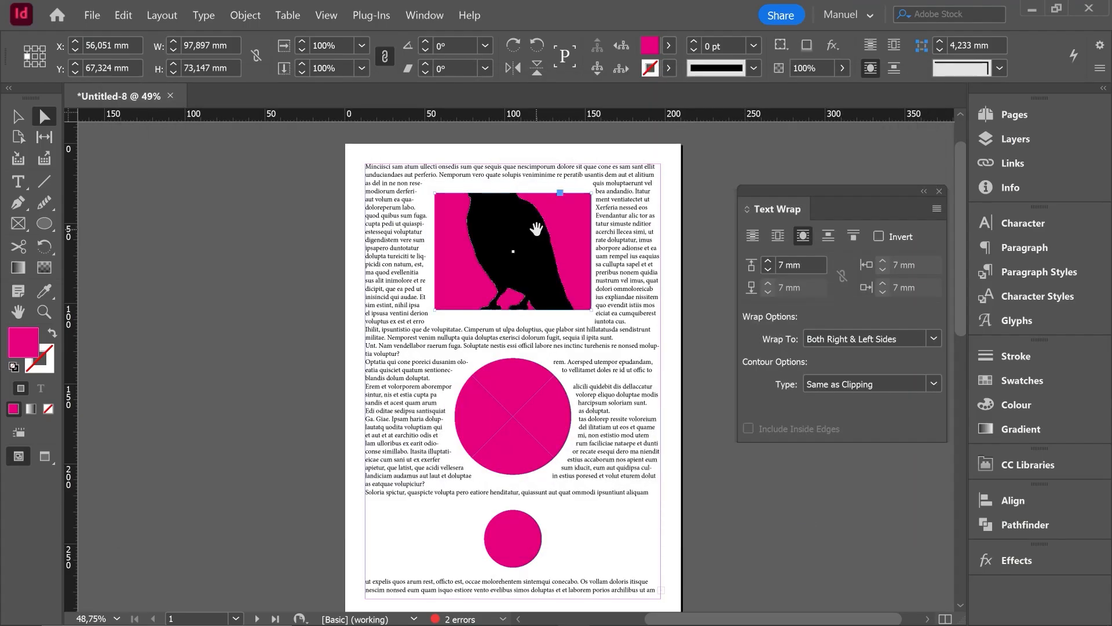
Fit the raven image proportionally inside its frame and set the frame's fill to None
right_click(536, 228)
mouse_move(597, 356)
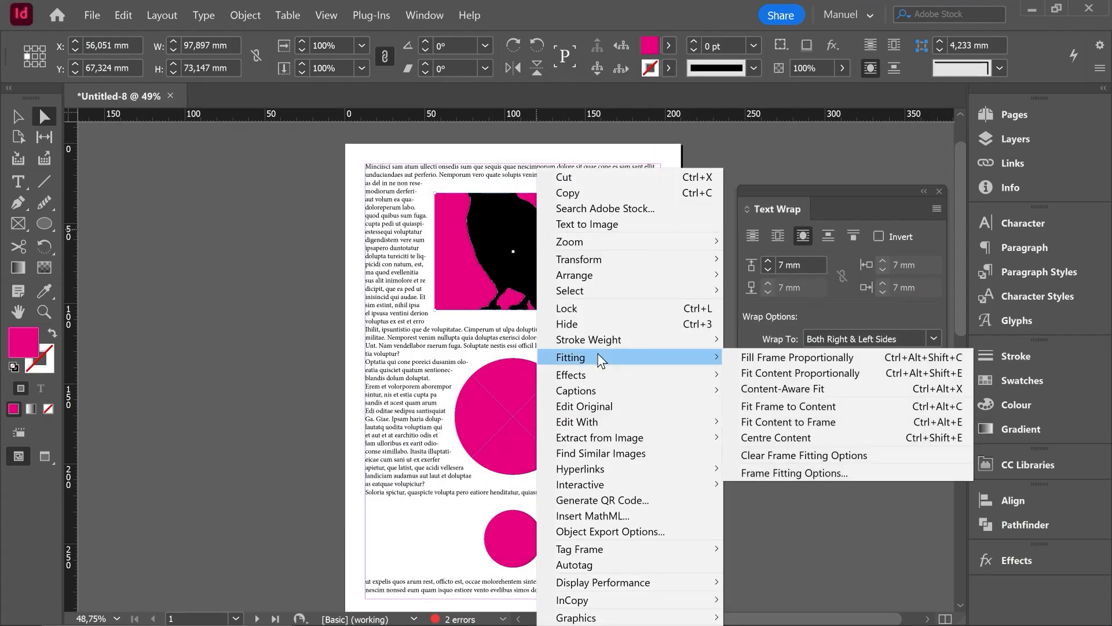
left_click(771, 372)
left_click(668, 46)
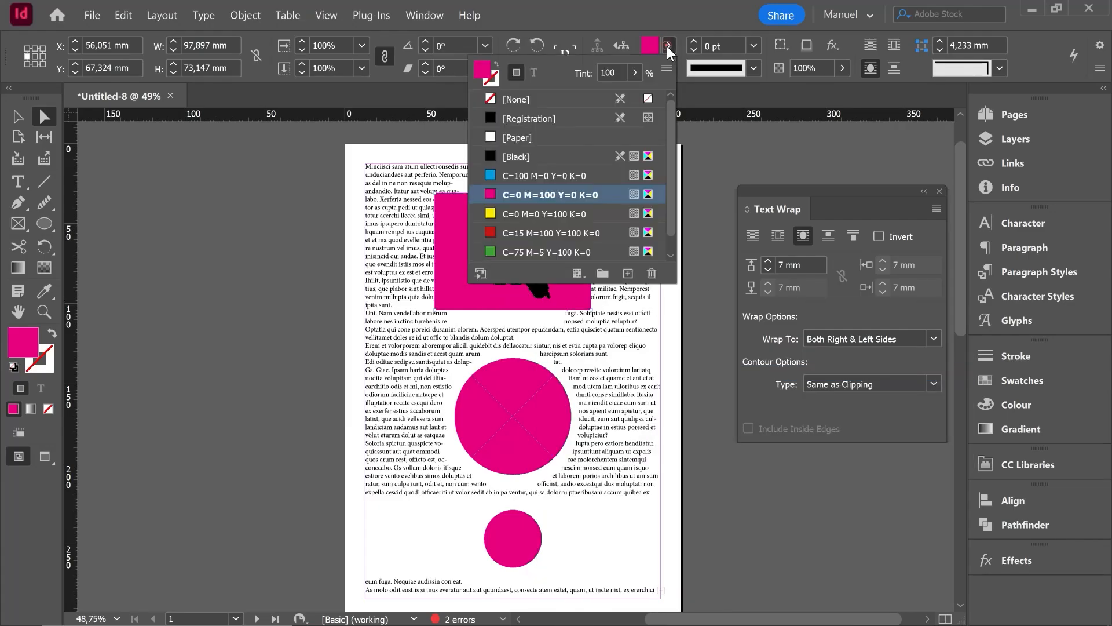
left_click(517, 99)
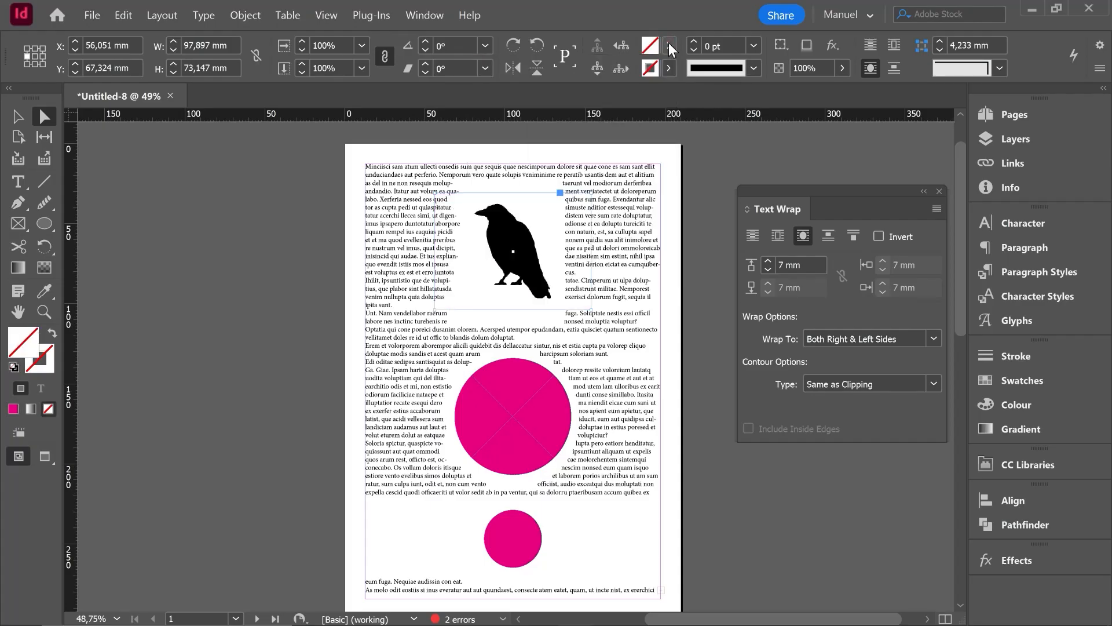
Wrap the text around the raven image's Bounding Box with linked 0 mm offsets on all sides
left_click(934, 384)
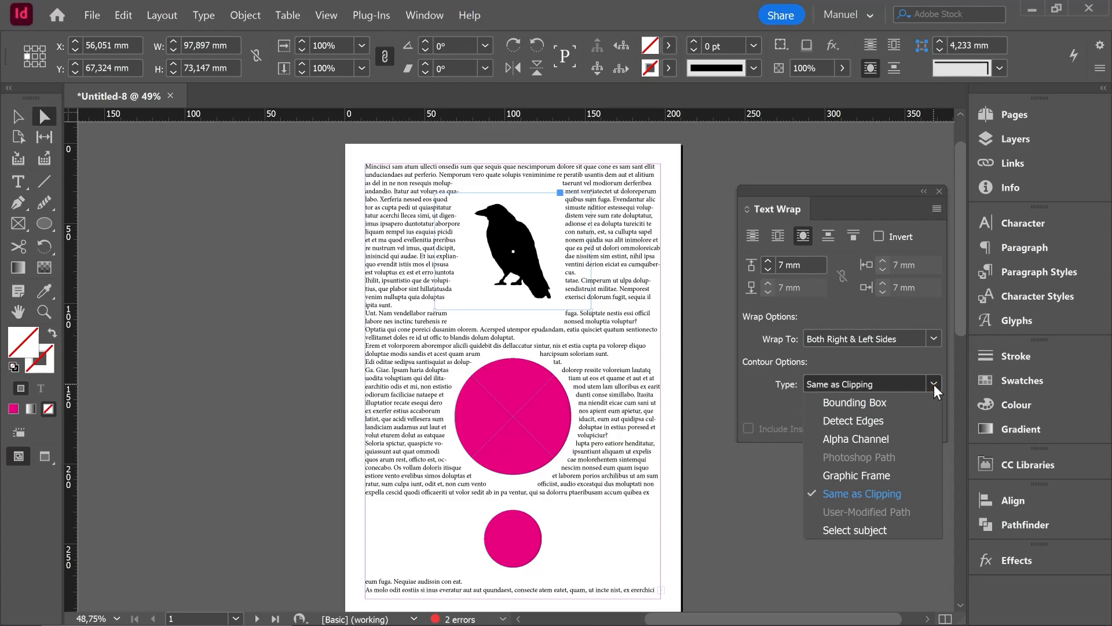
left_click(846, 404)
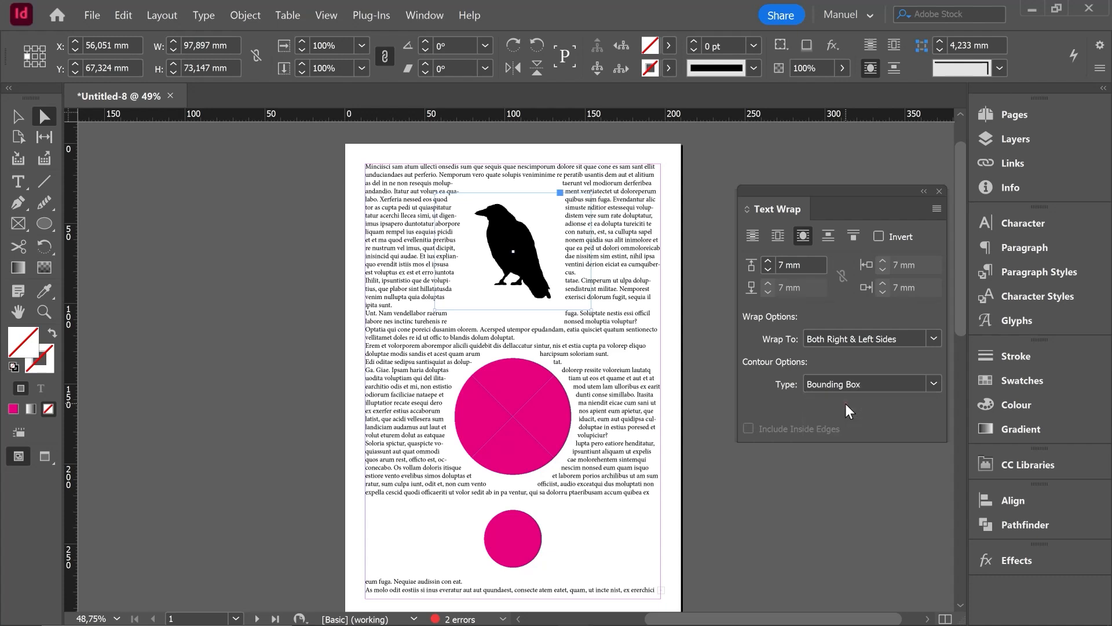
left_click(768, 269)
left_click(768, 270)
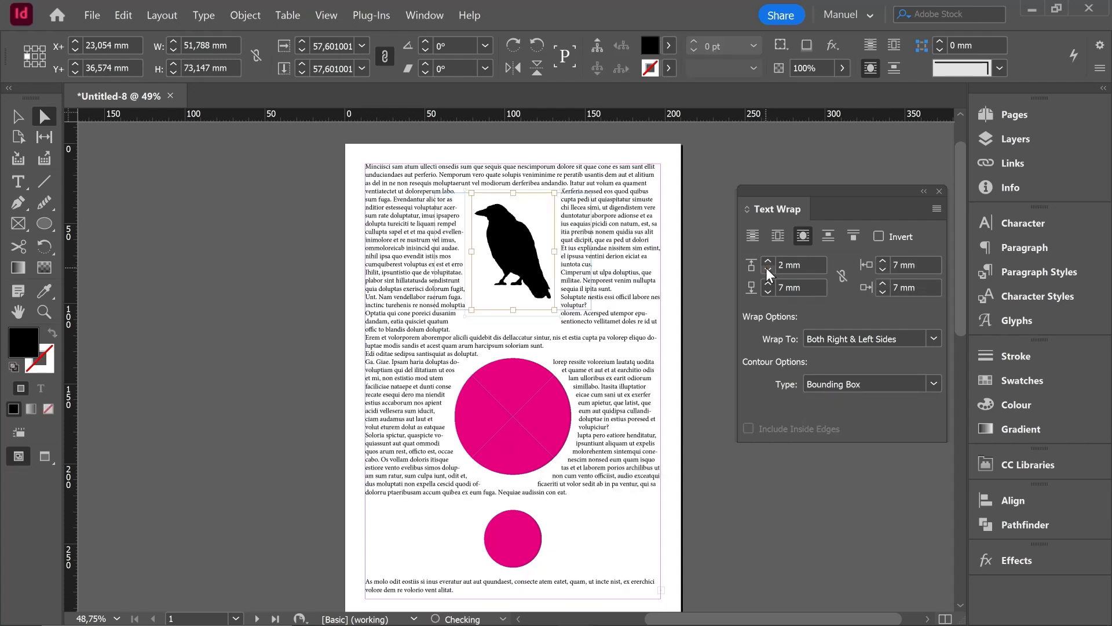
left_click(767, 269)
left_click(768, 270)
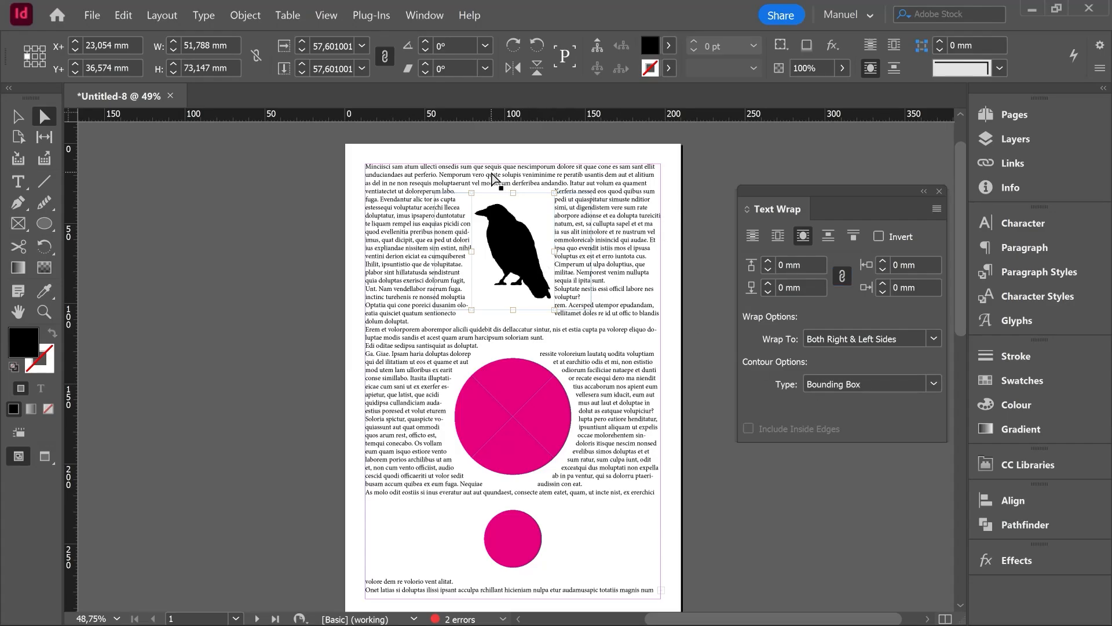
Change the raven's contour type to Detect Edges, try a 3 mm offset, and undo the offset change
left_click(933, 384)
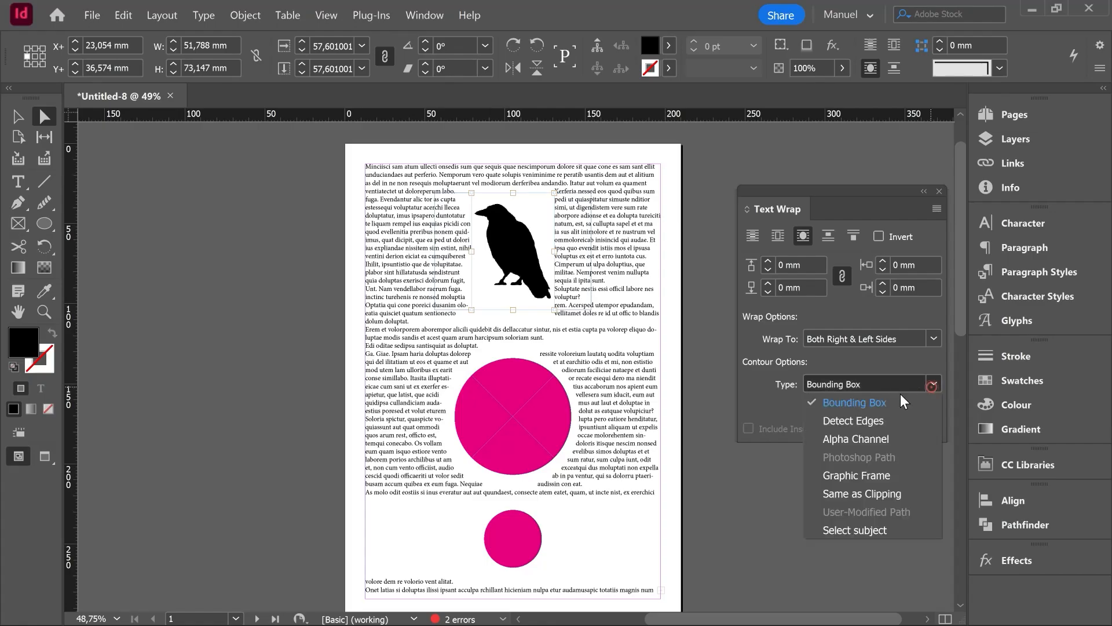
left_click(856, 420)
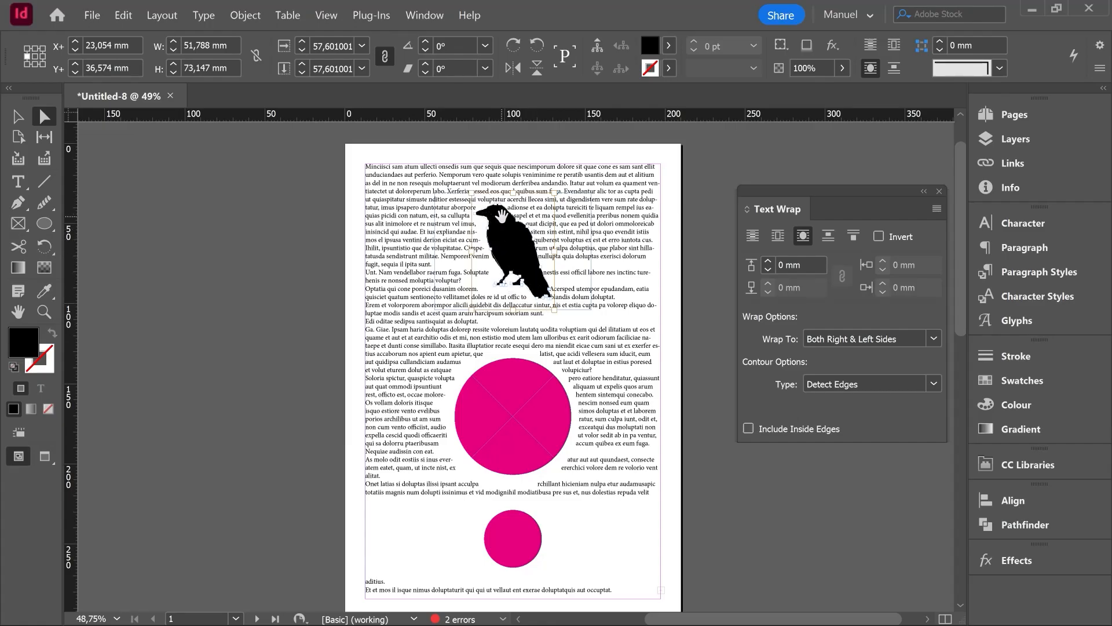
left_click(768, 259)
left_click(768, 260)
left_click(768, 260)
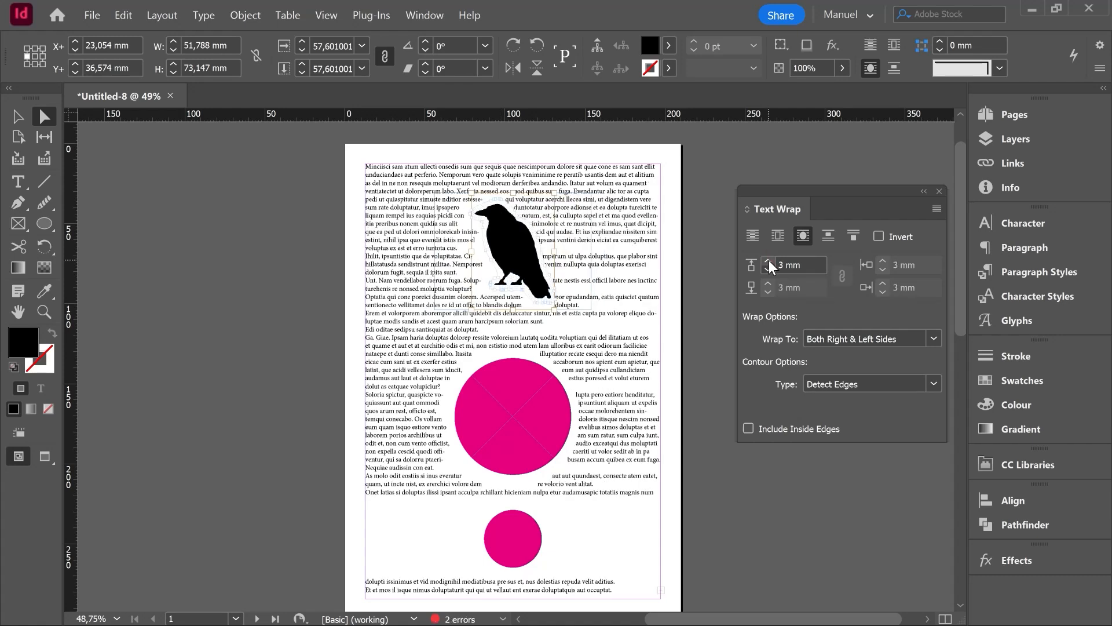
key("ctrl+z")
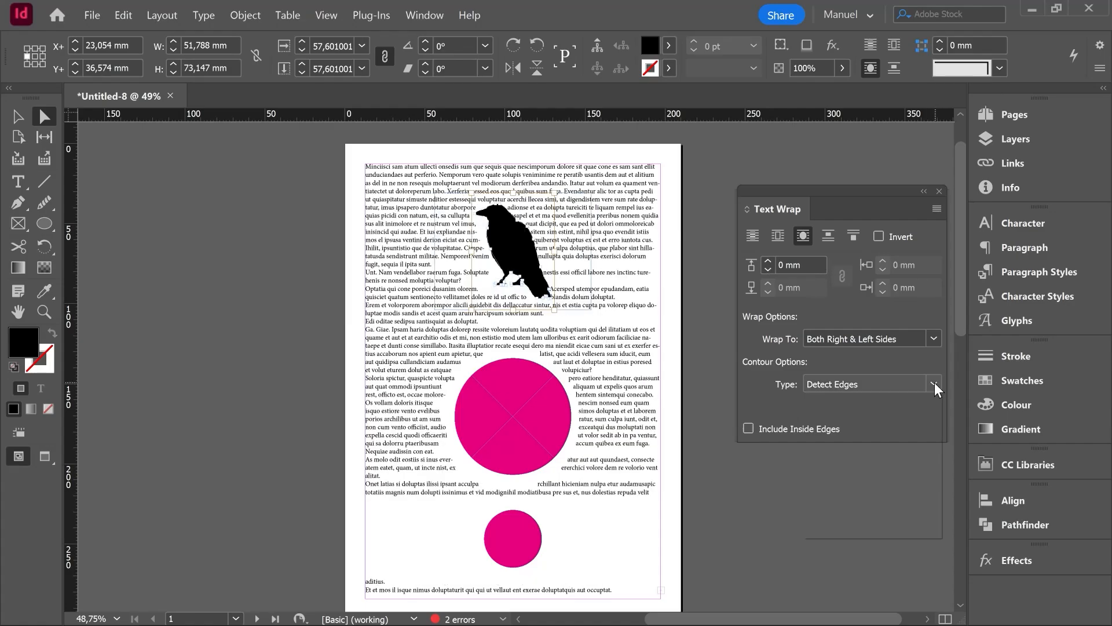
Contour the raven's text wrap by Alpha Channel 1 with a 3 mm offset
left_click(934, 383)
left_click(849, 438)
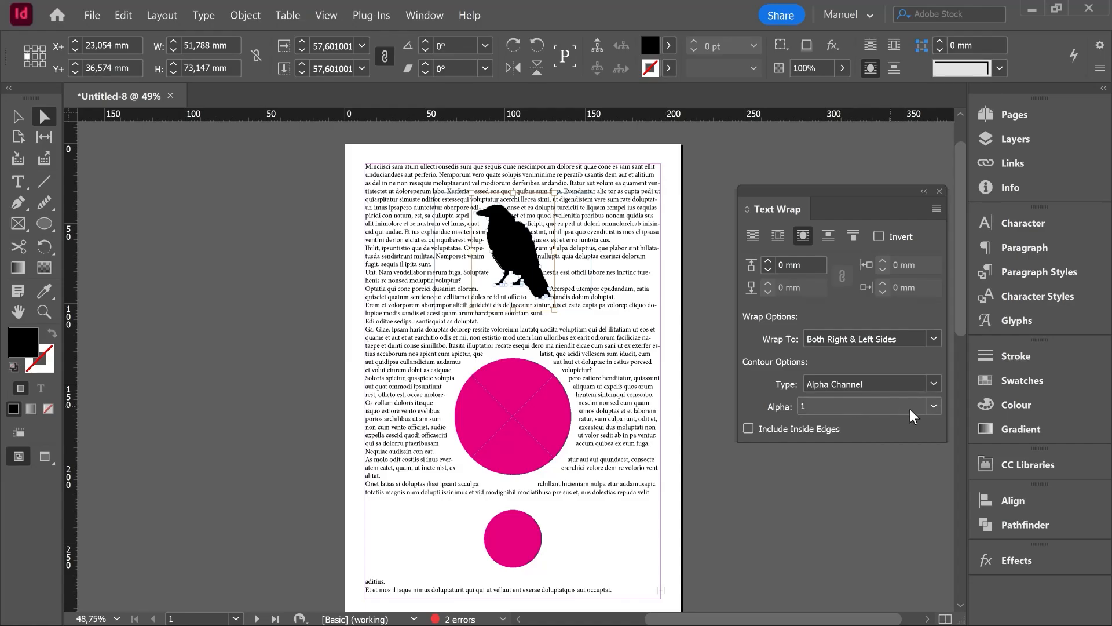
left_click(770, 260)
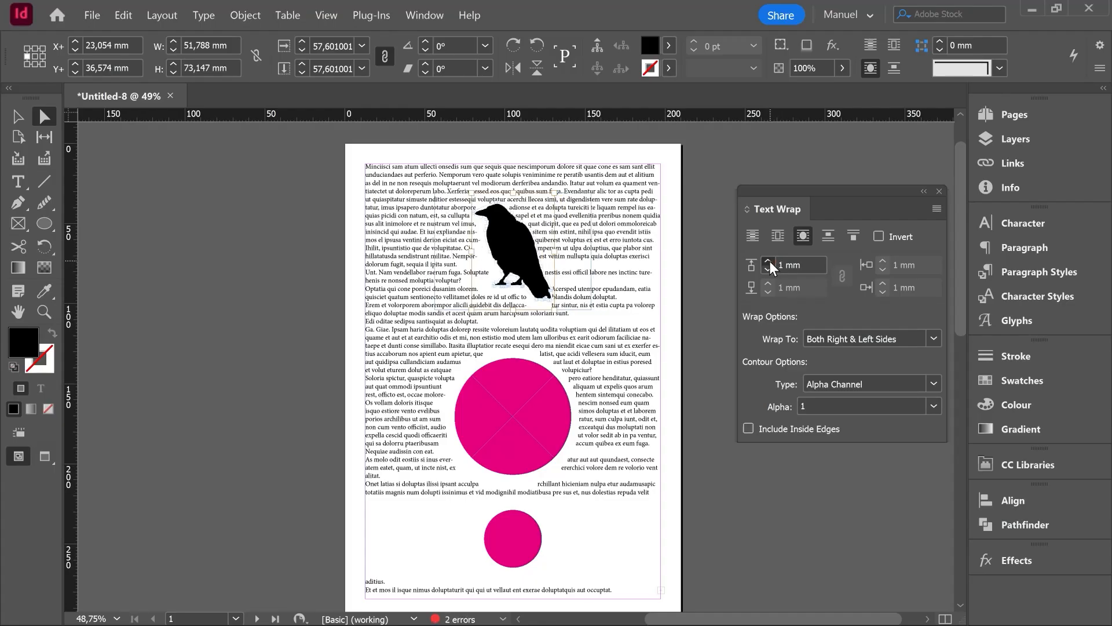
left_click(770, 261)
left_click(770, 260)
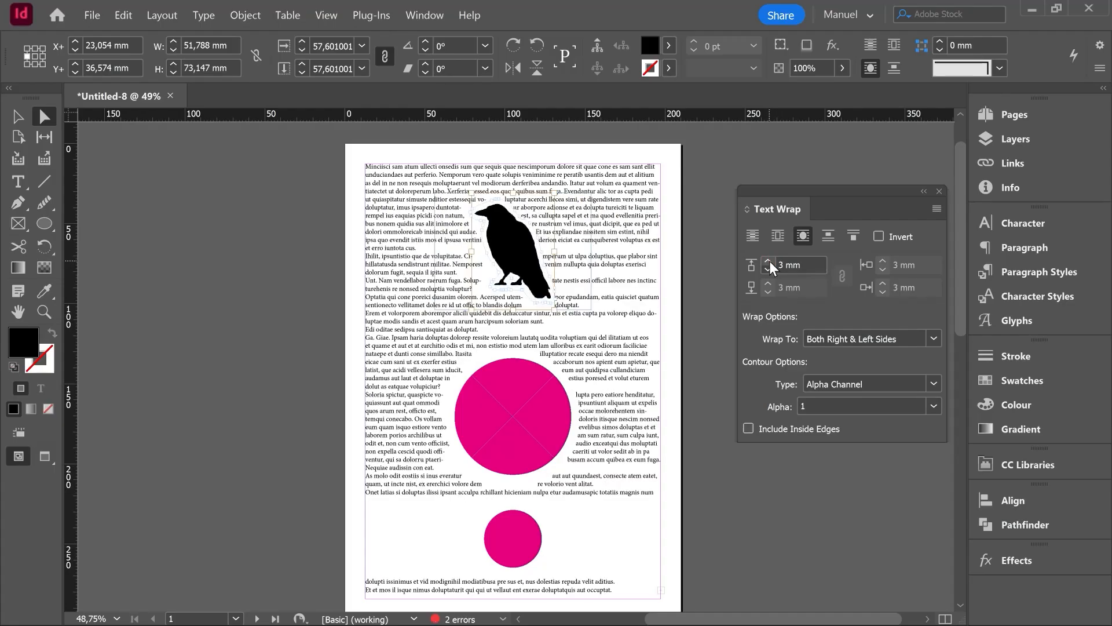
Try the Graphic Frame contour on the raven with a 0 mm offset, and switch the contour type to Same as Clipping
left_click(934, 384)
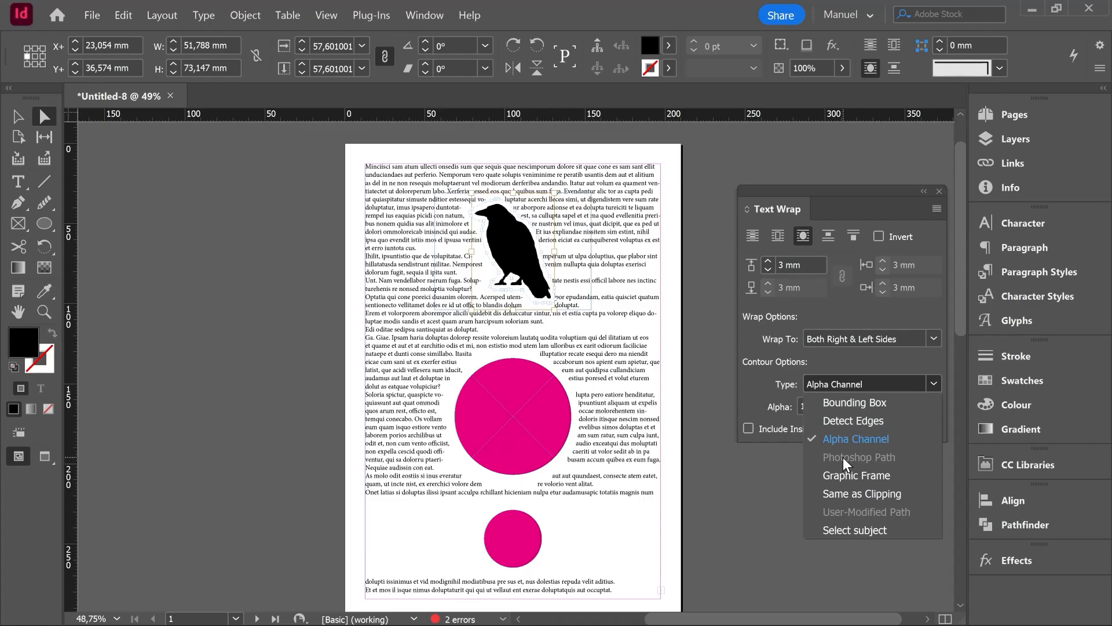
left_click(631, 381)
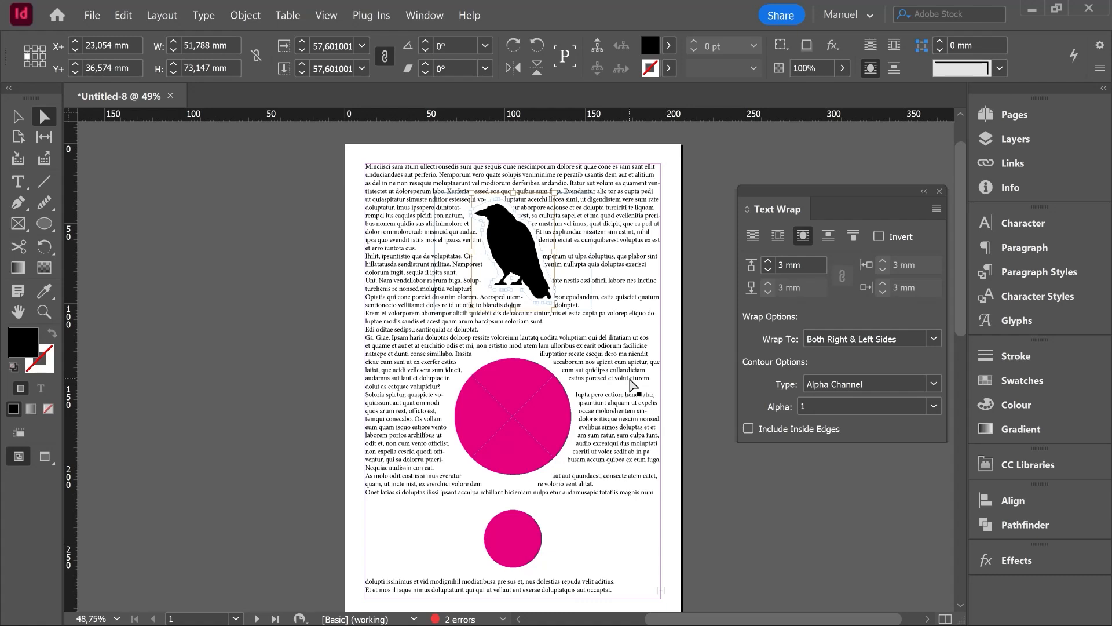
left_click(863, 383)
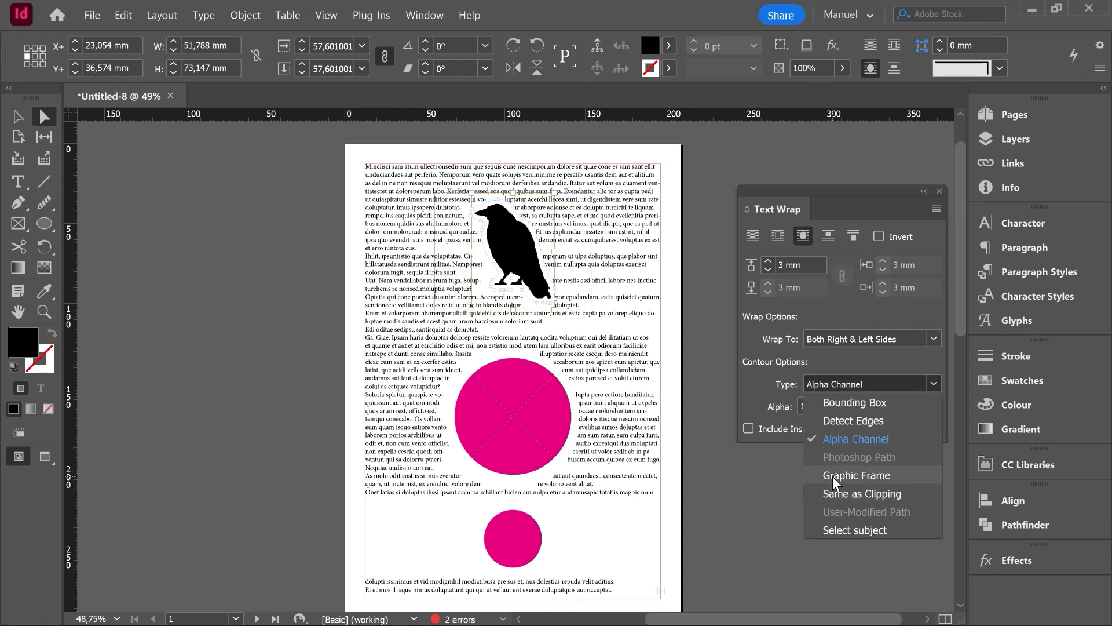
left_click(841, 474)
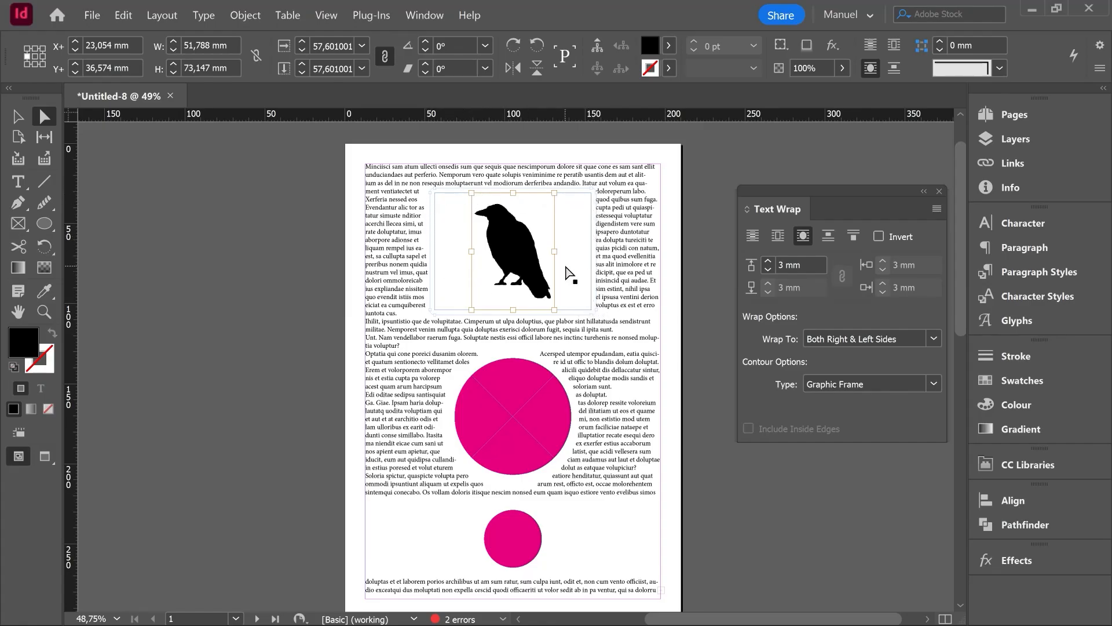
left_click(768, 269)
left_click(768, 268)
left_click(769, 269)
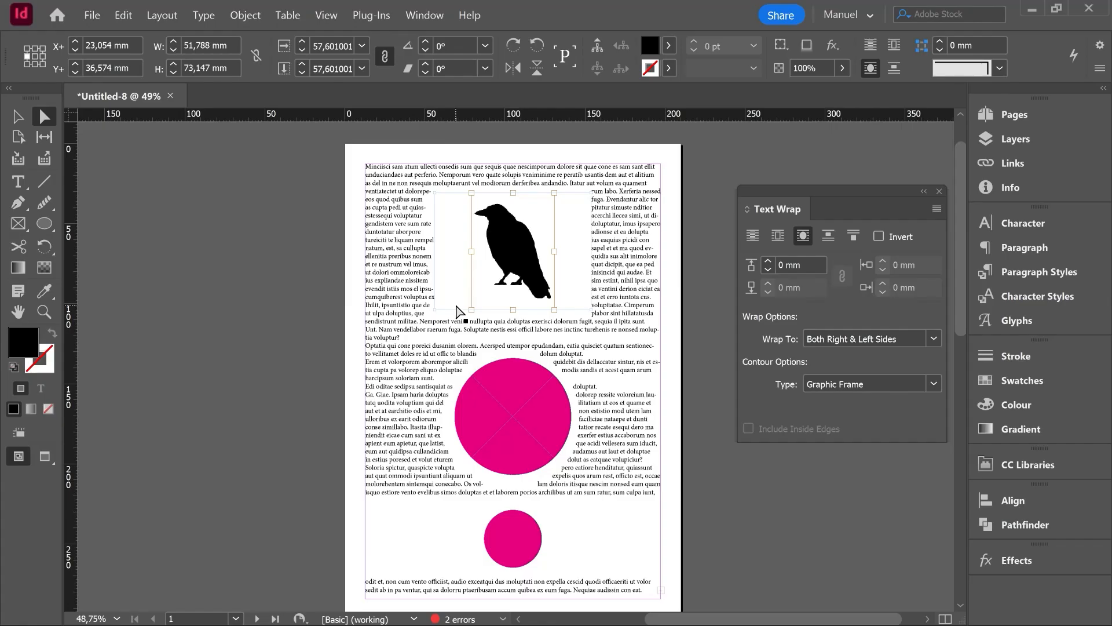
left_click(930, 384)
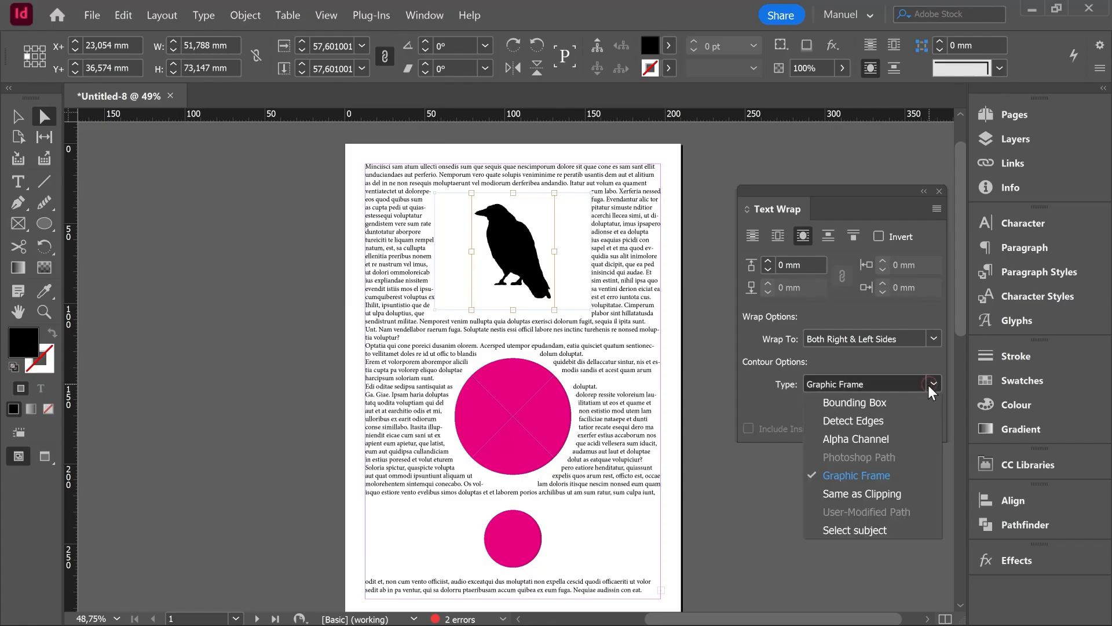
left_click(851, 491)
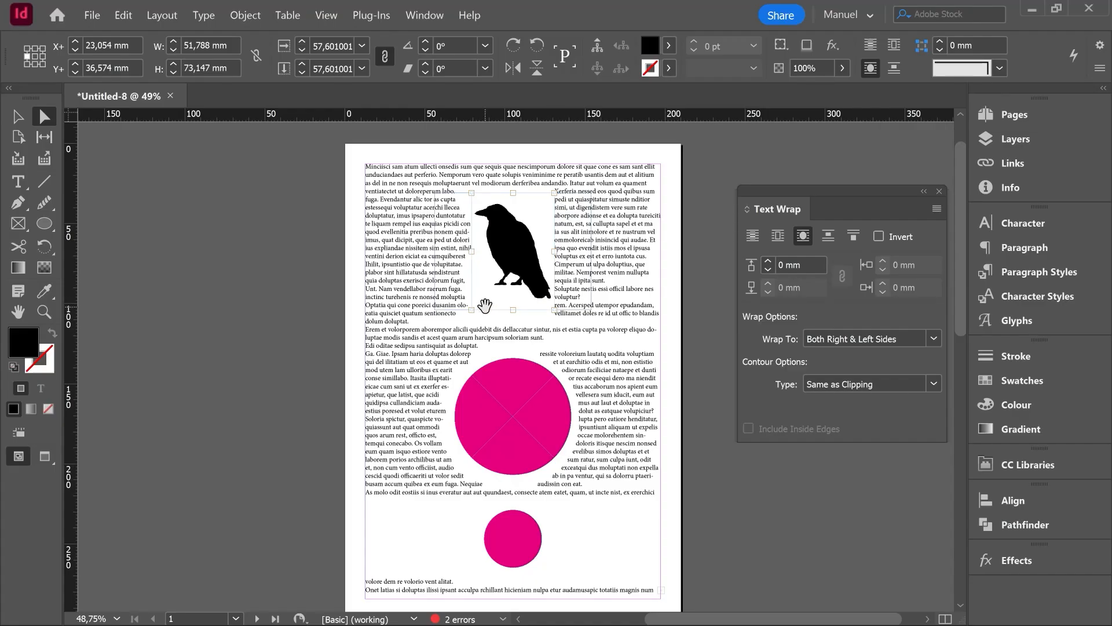
Contour the text wrap to the raven with Select subject, increase the wrap offset, and deselect the image
left_click(845, 384)
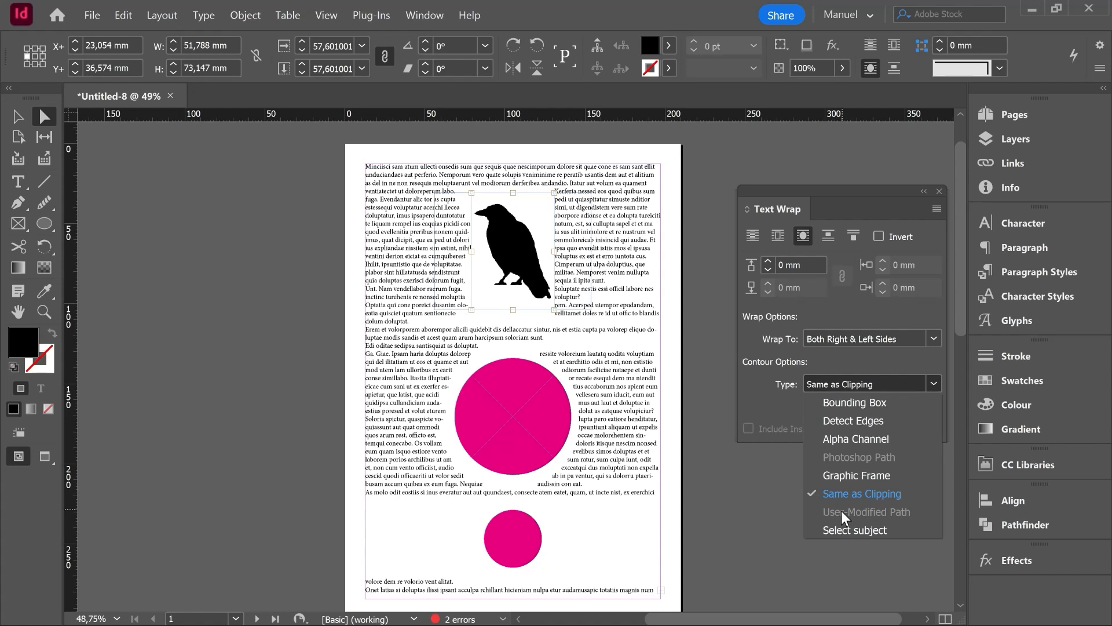
left_click(919, 381)
left_click(919, 381)
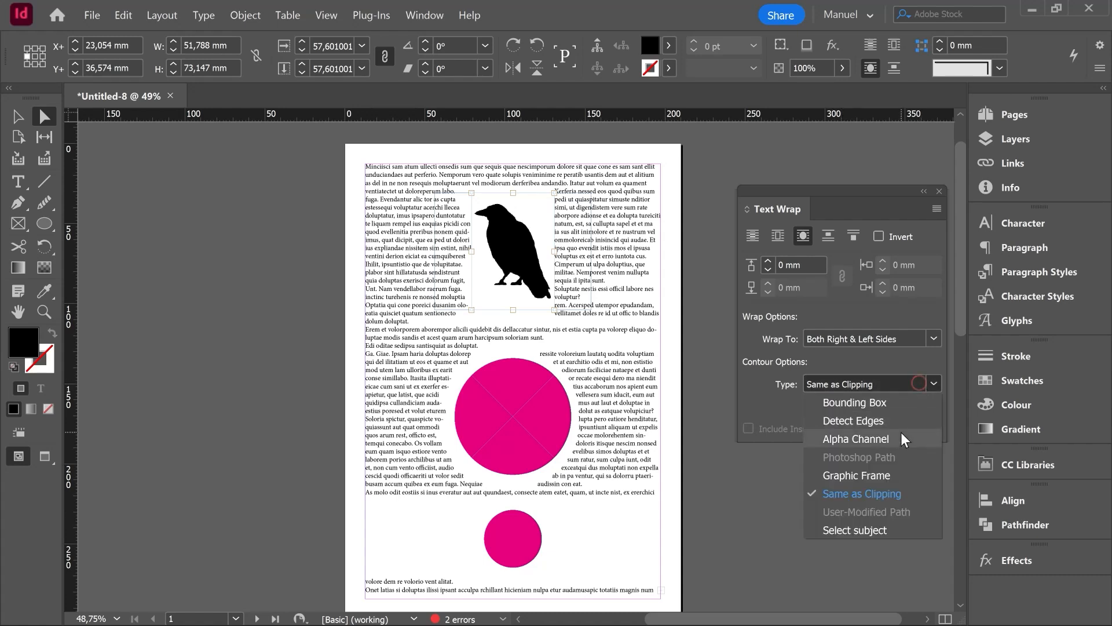
left_click(848, 530)
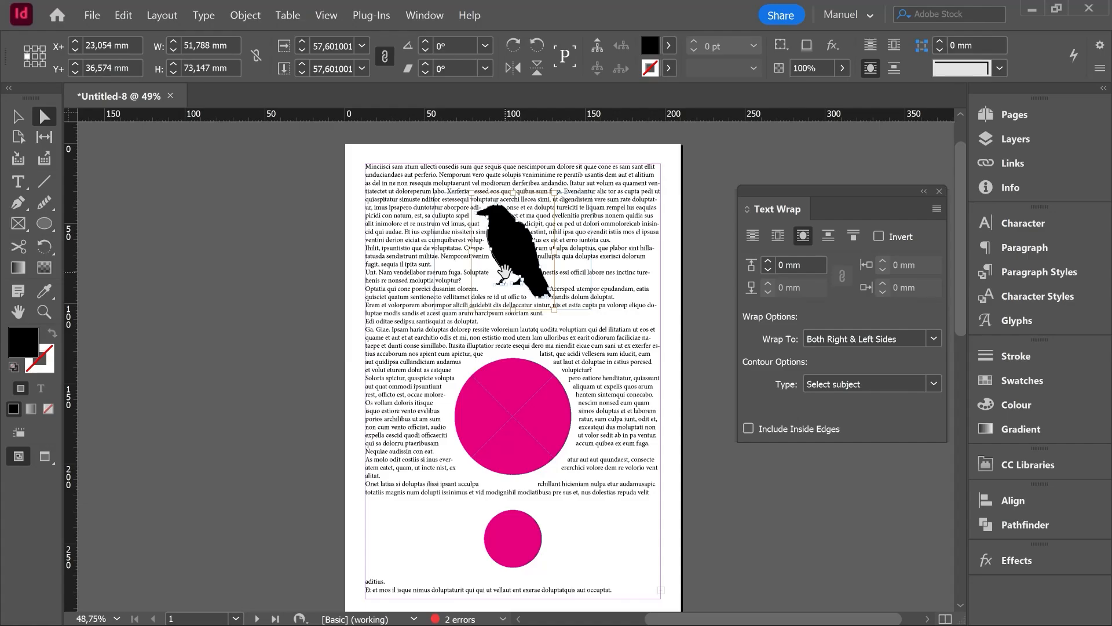
left_click(768, 260)
left_click(768, 261)
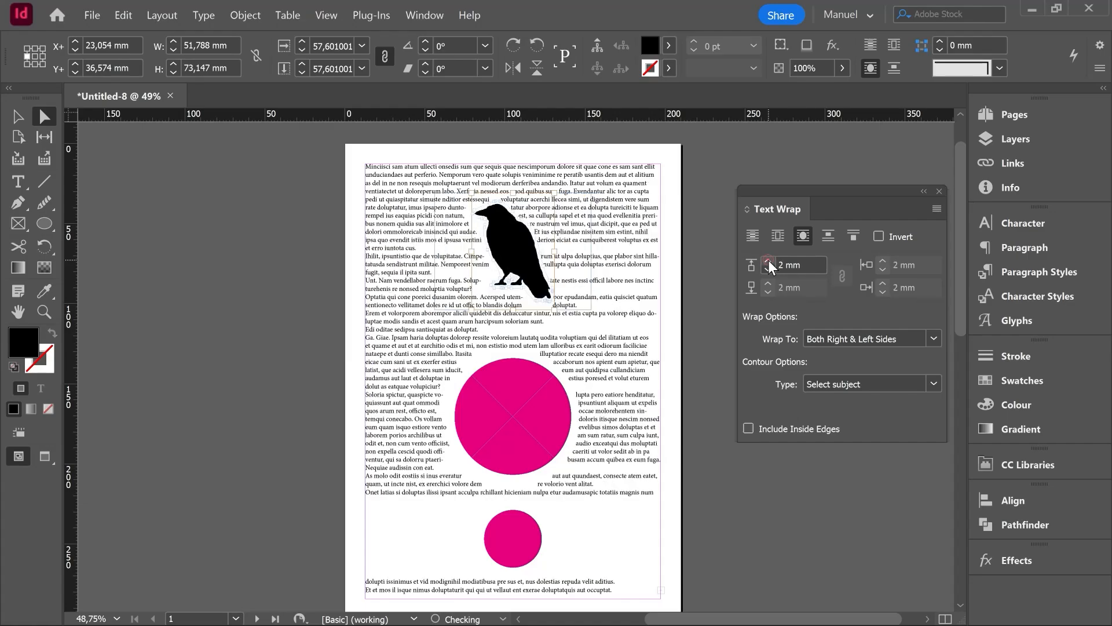
left_click(768, 261)
left_click(768, 261)
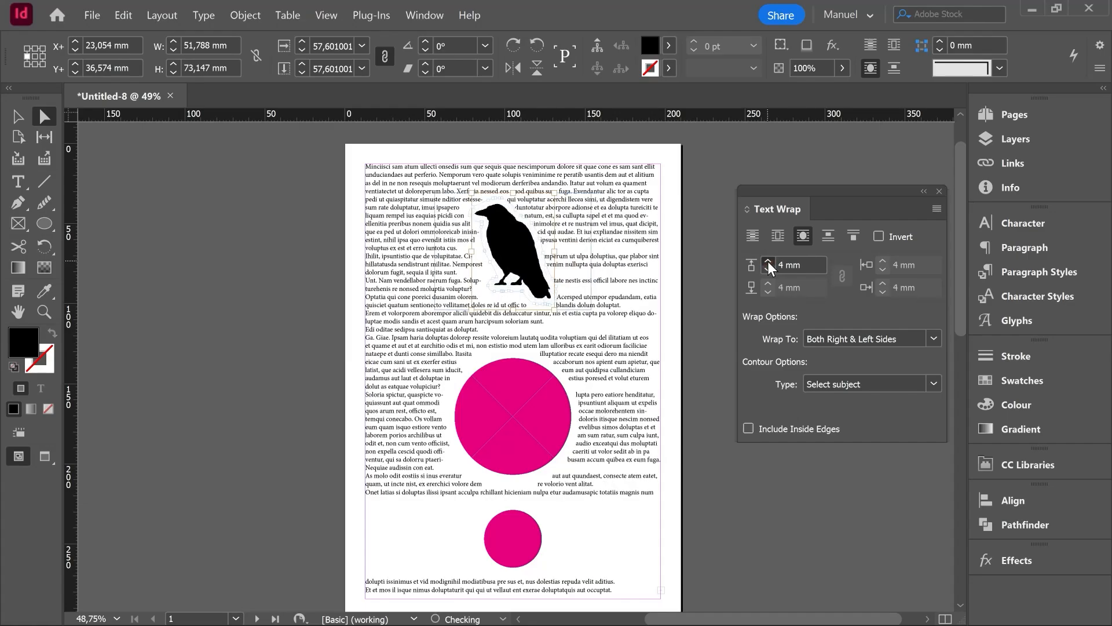
left_click(768, 261)
left_click(768, 261)
left_click(18, 118)
left_click(317, 234)
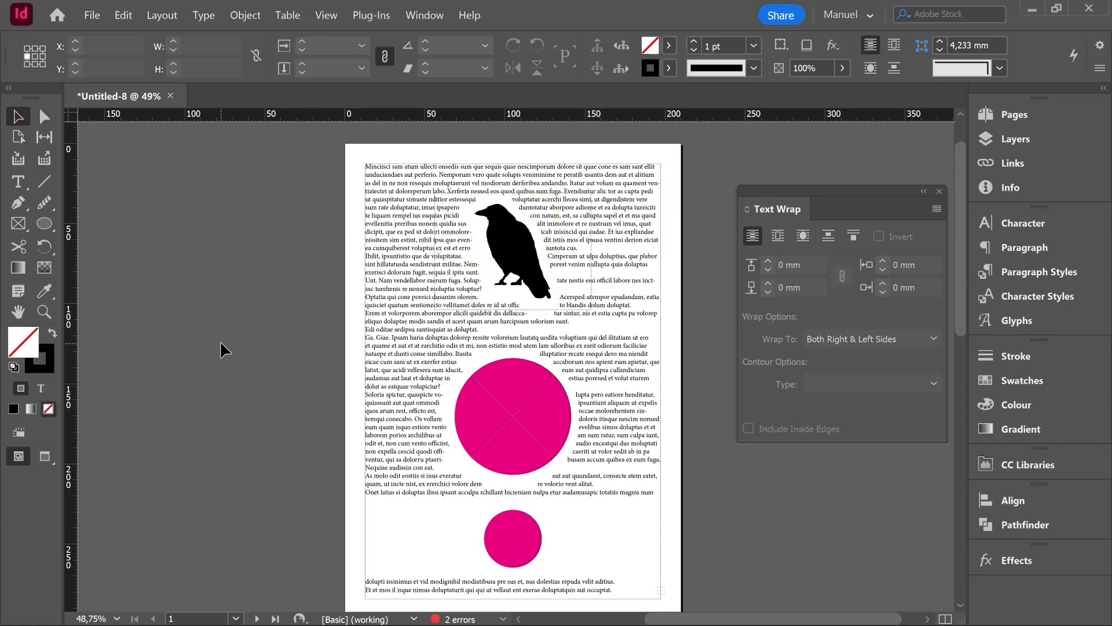